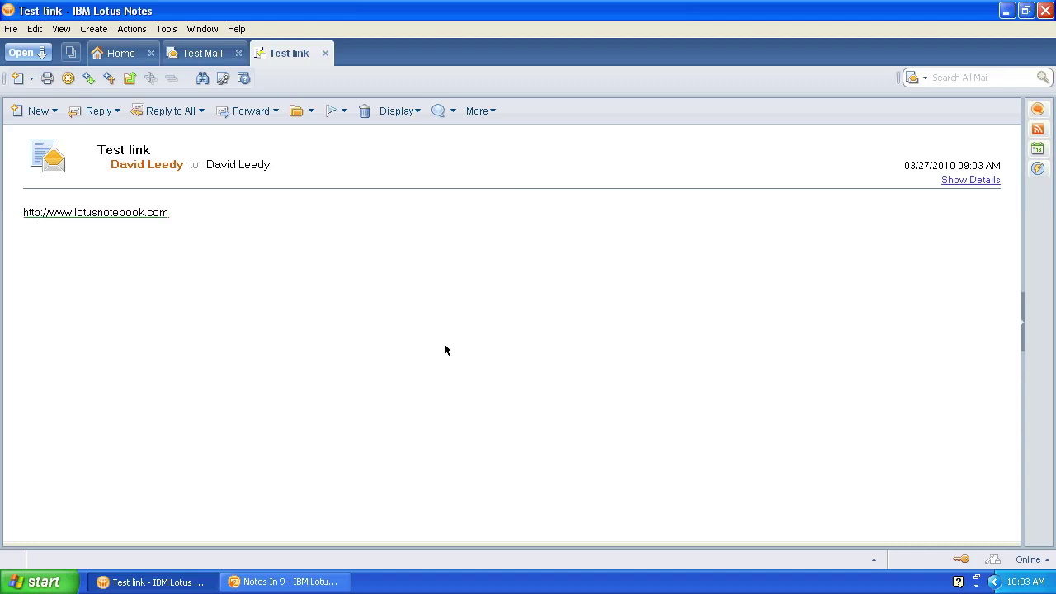
Step: Open the lotusnotebook.com link in Chrome, close the browser again, then bring up the File menu
left_click(86, 215)
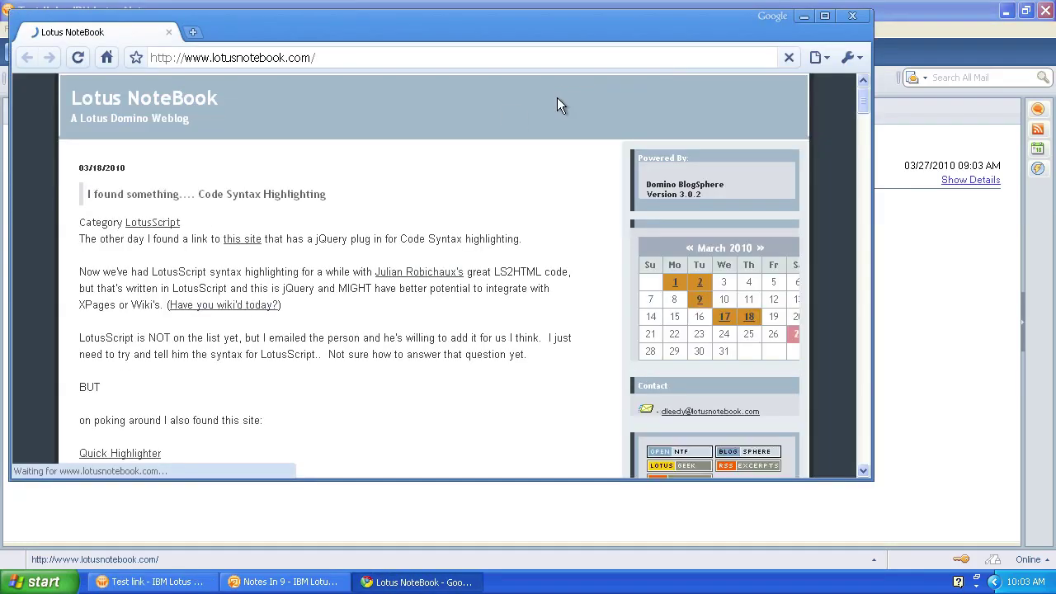
left_click(853, 16)
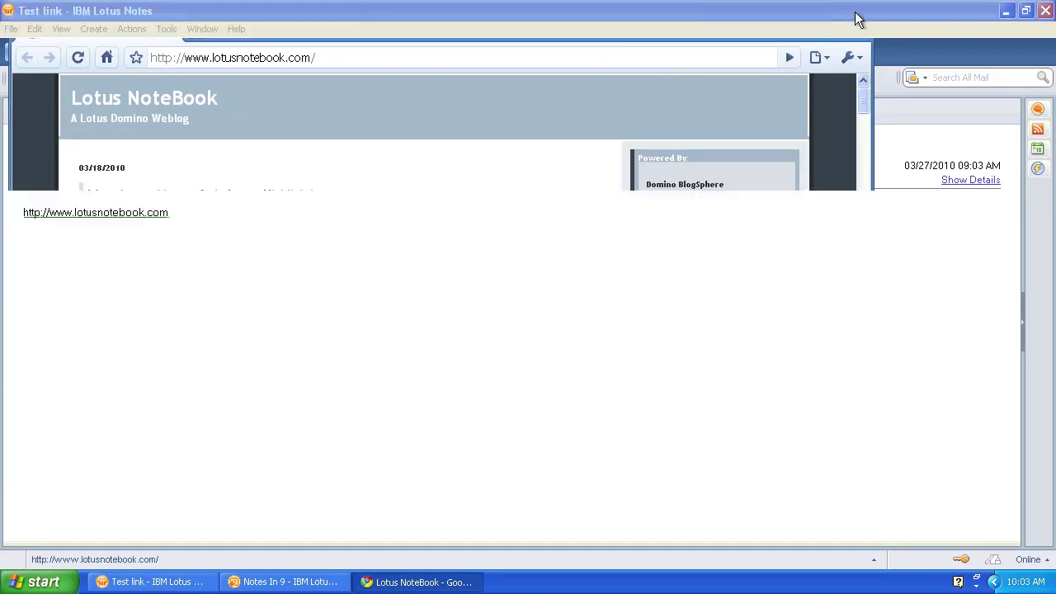
left_click(12, 29)
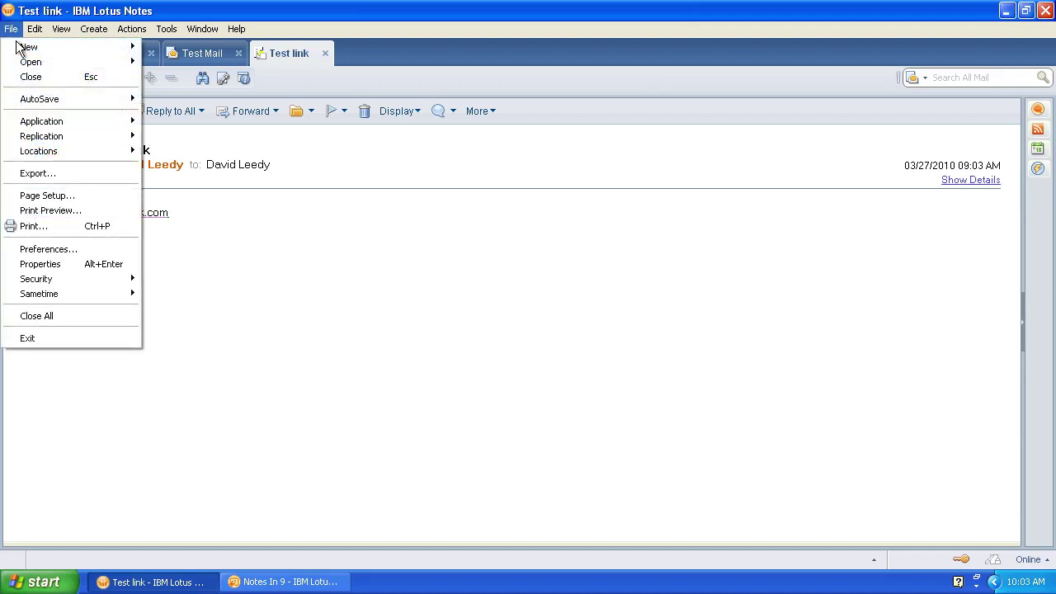
left_click(45, 249)
left_click(225, 337)
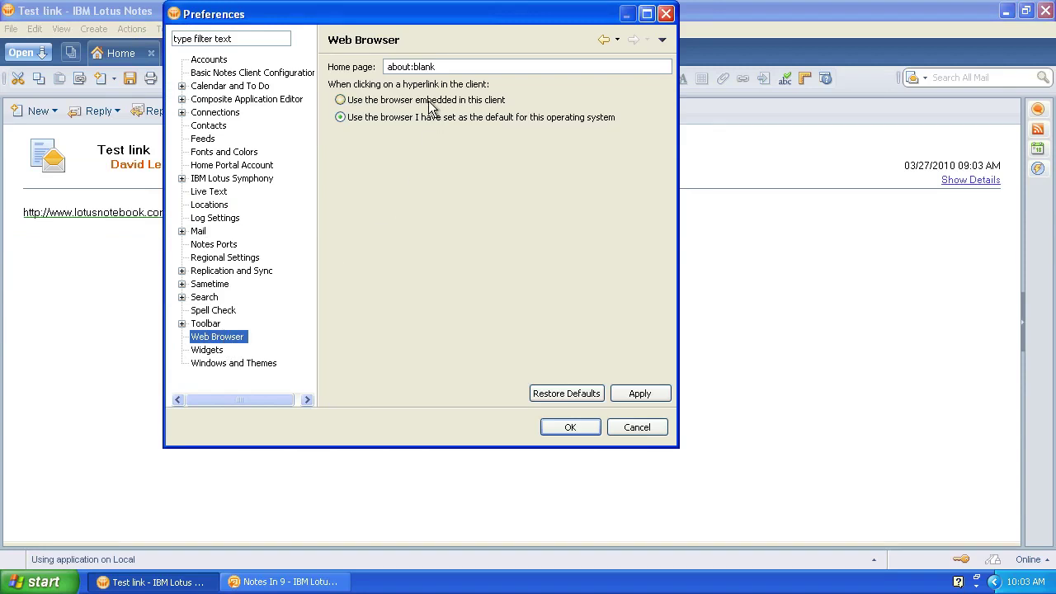
left_click(339, 100)
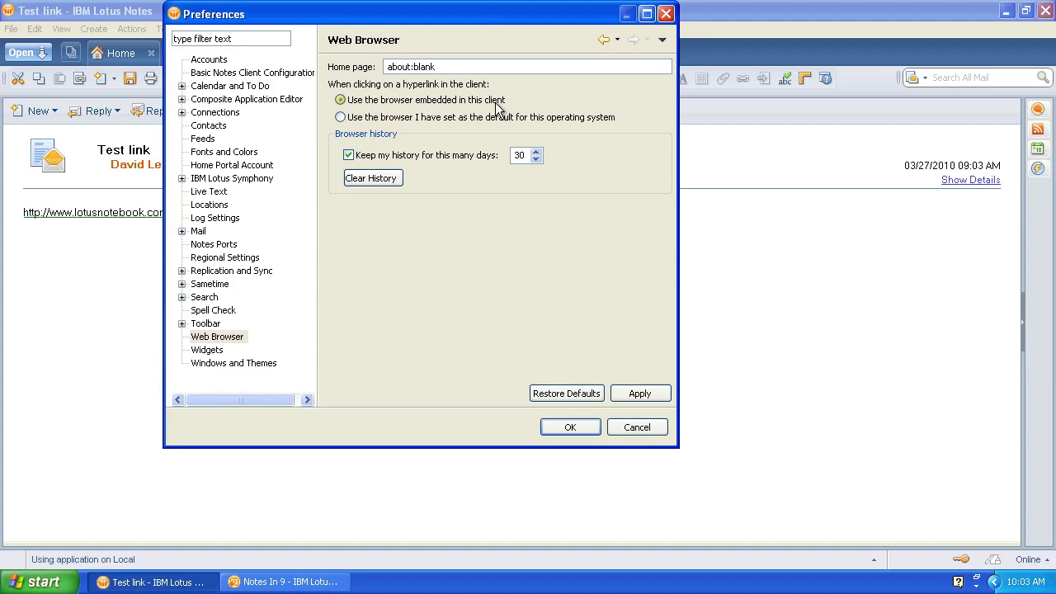
left_click(372, 120)
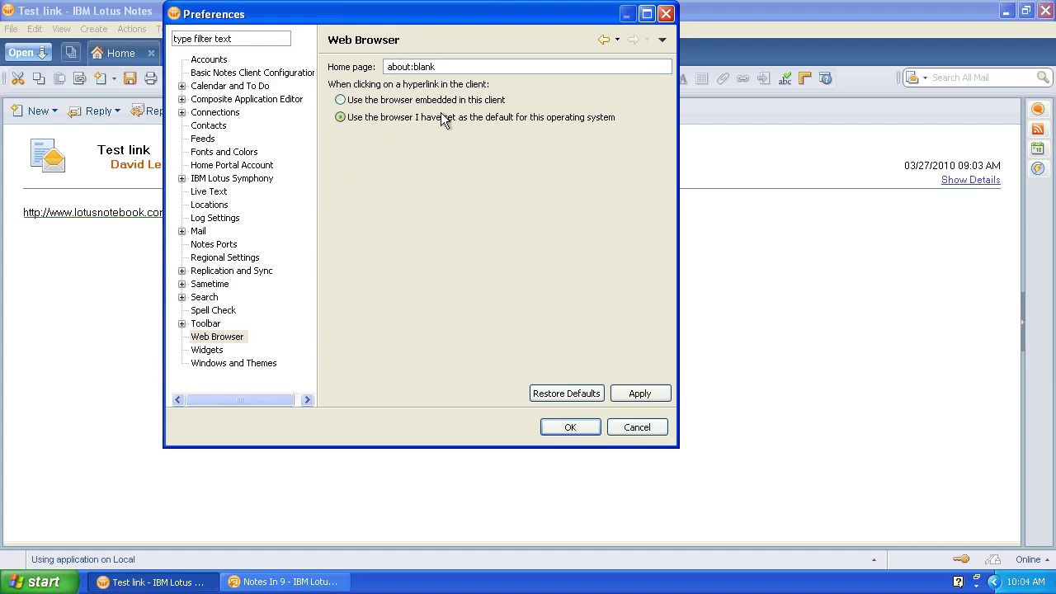
left_click(637, 426)
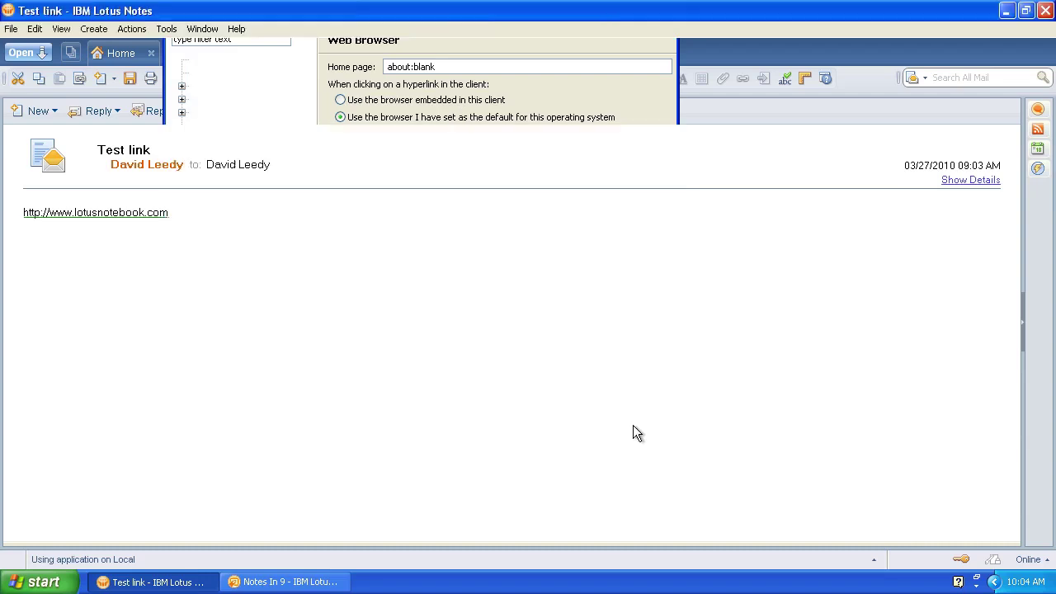
left_click(33, 581)
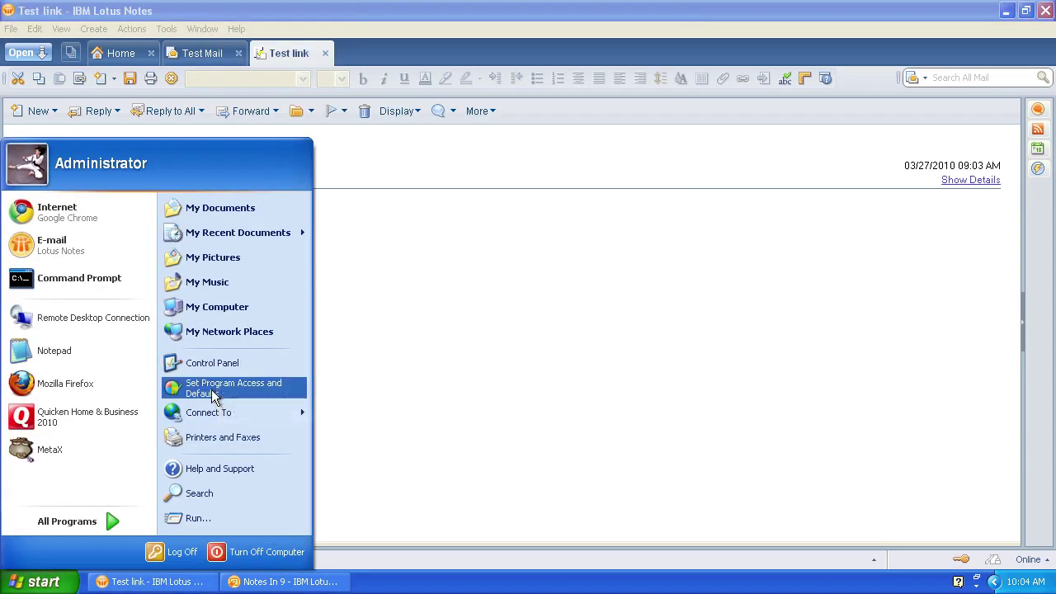
left_click(562, 315)
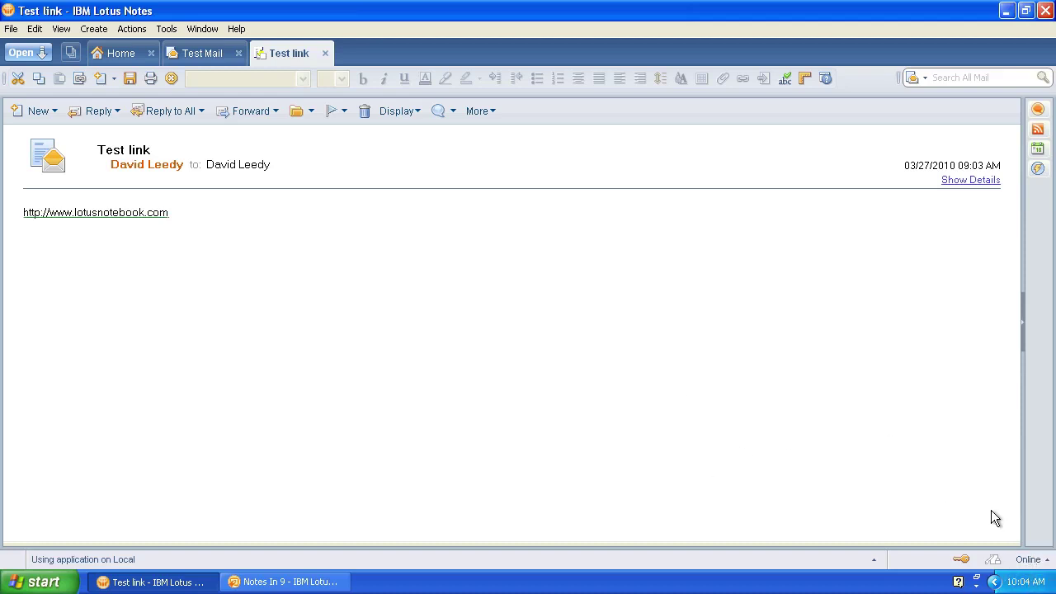
left_click(1037, 568)
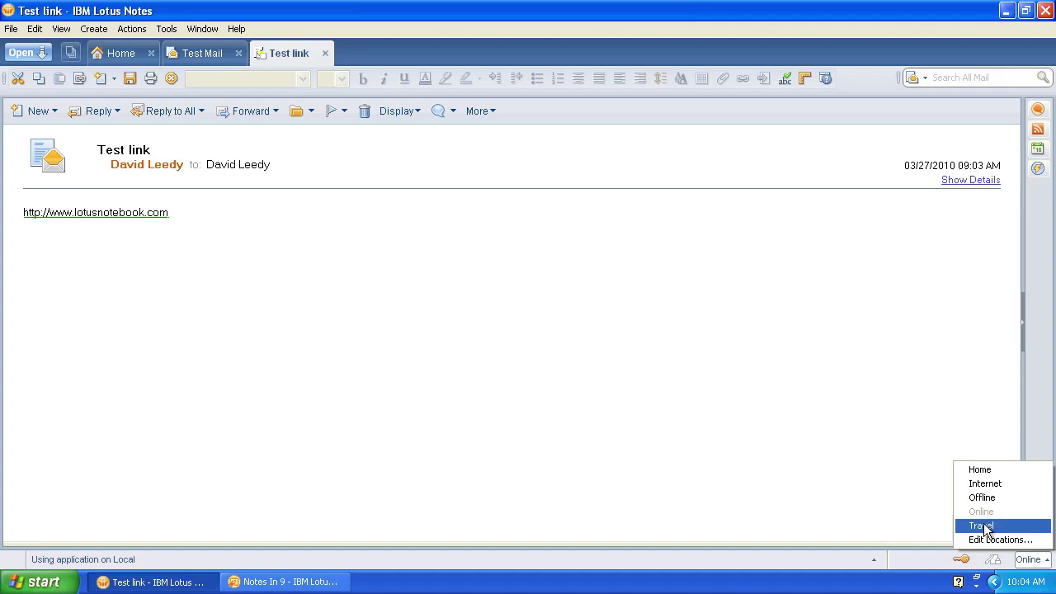
left_click(990, 540)
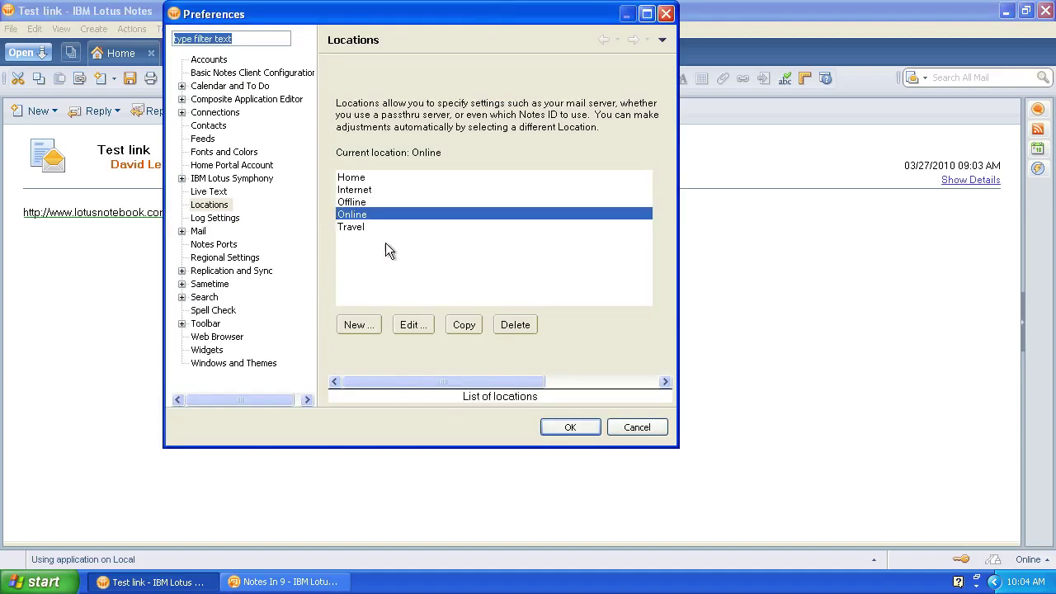
left_click(417, 326)
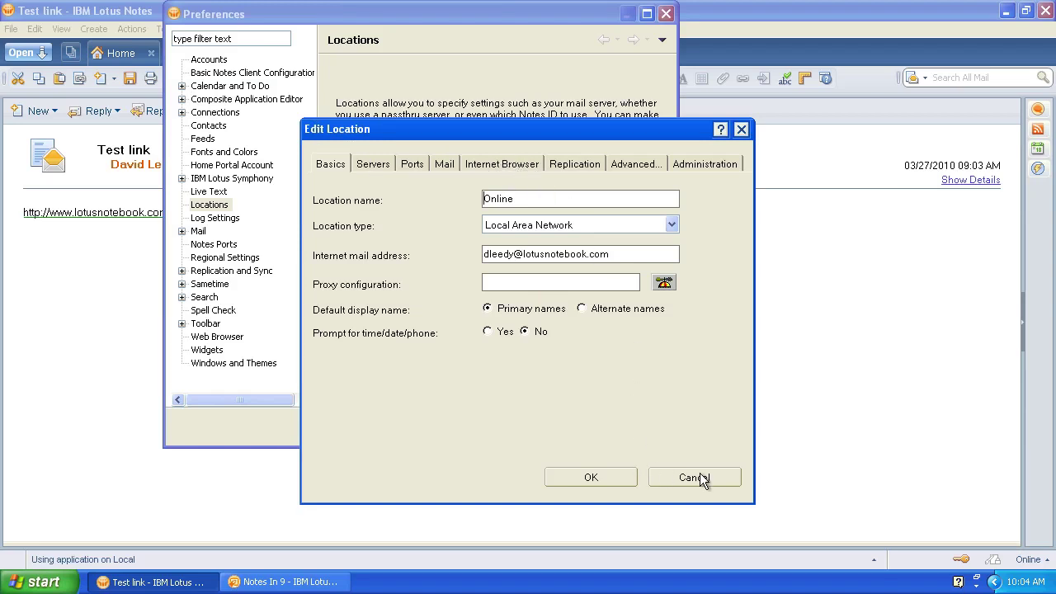
left_click(699, 478)
left_click(637, 427)
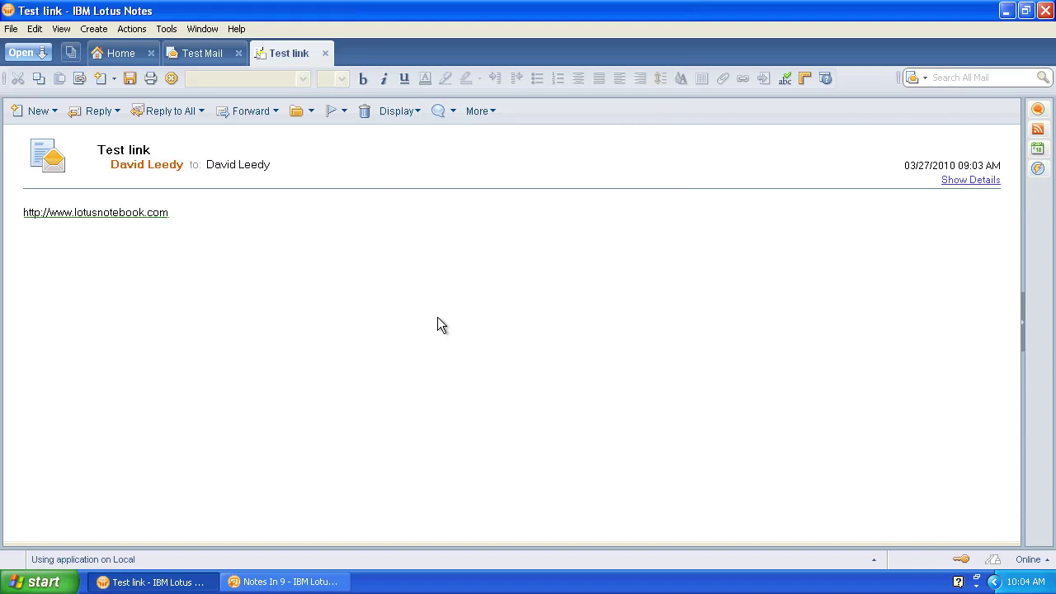
Step: Close the Test link message and sort the Test Mail inbox by sender (Who column)
key("Escape")
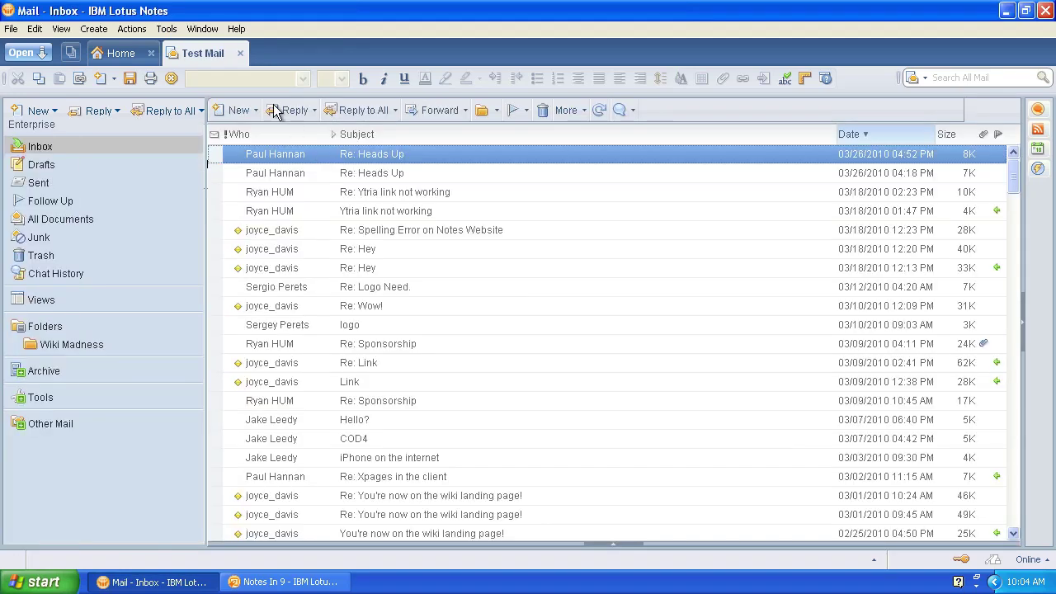
left_click(397, 210)
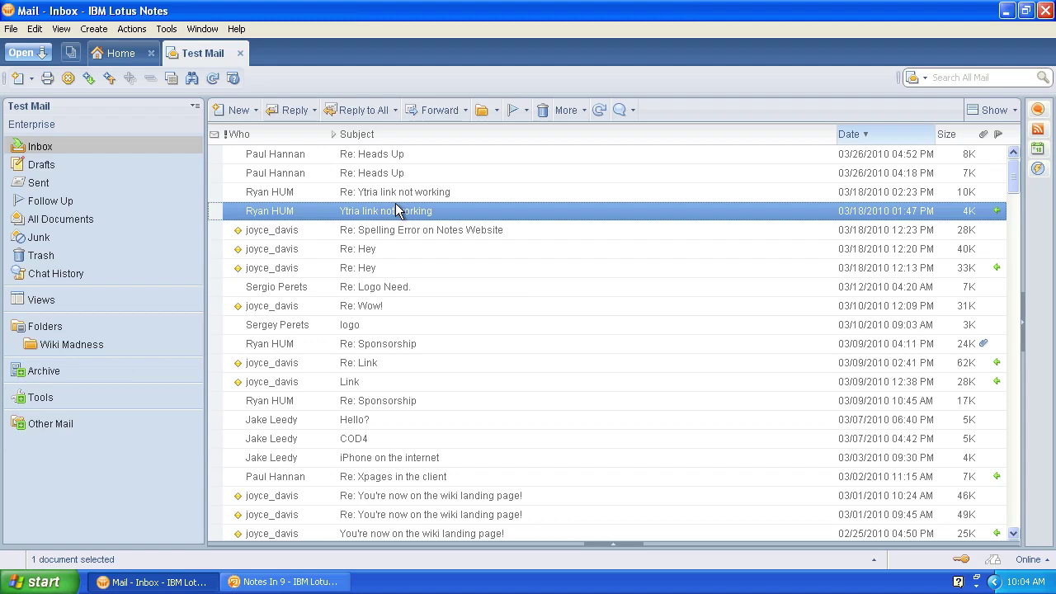
left_click(357, 173)
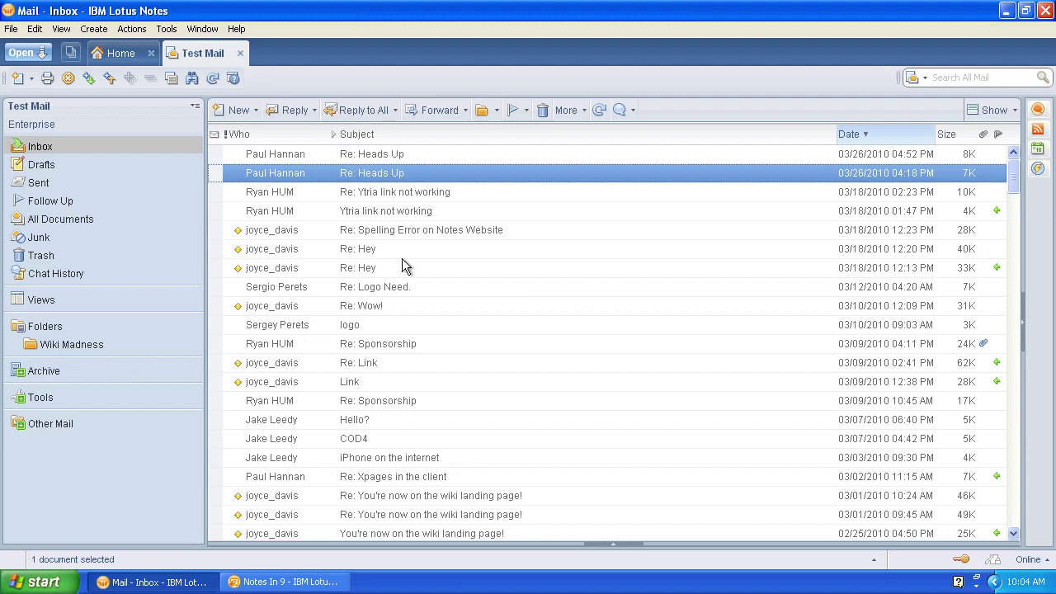
left_click(273, 136)
left_click(530, 231)
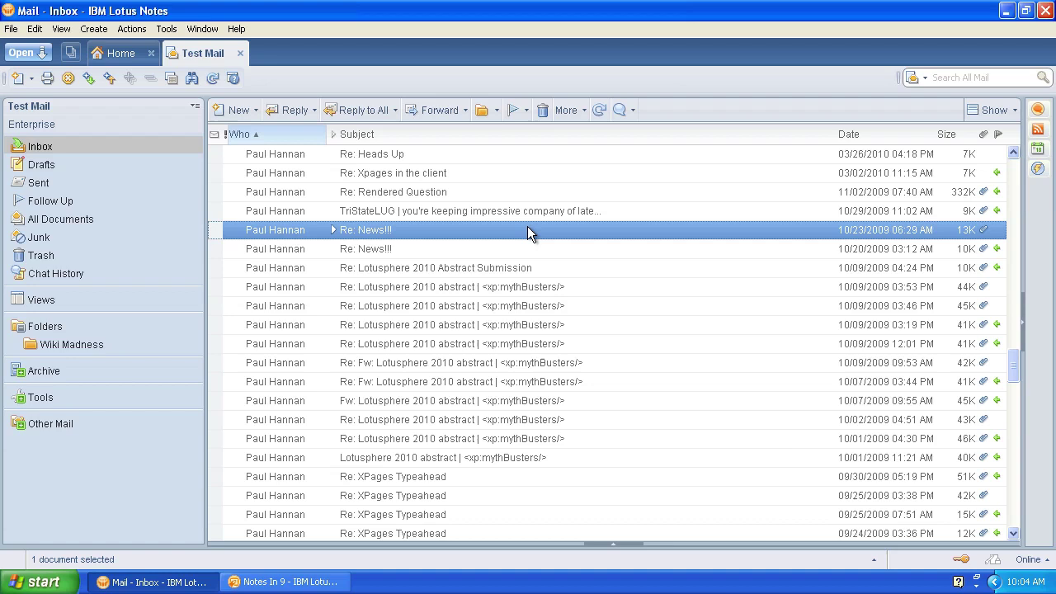
Step: Jump the list to senders starting with 'Sc' and 'Sco', then return to the top
type("sc")
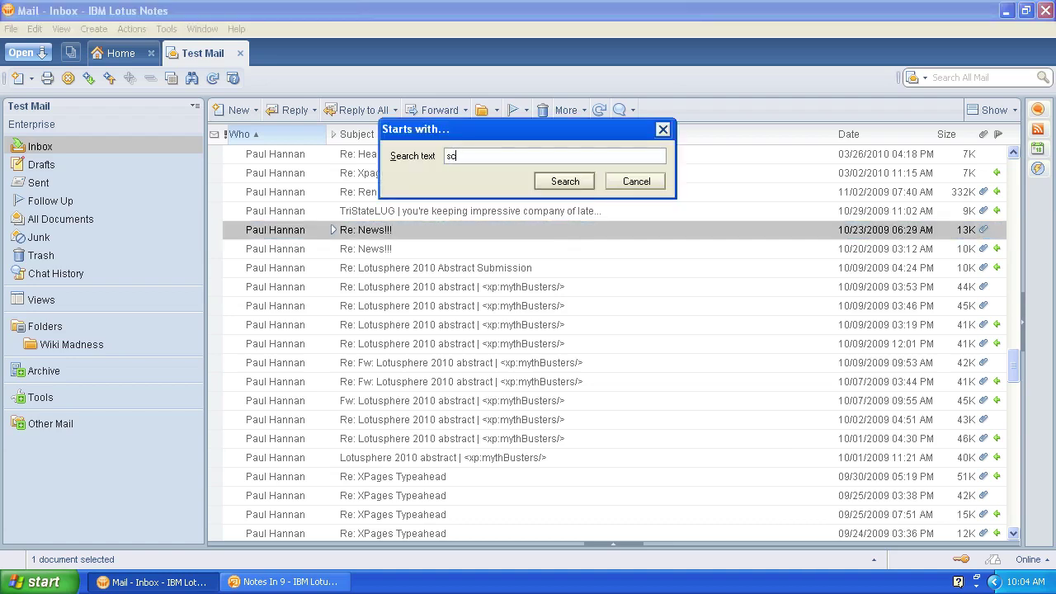
key("Return")
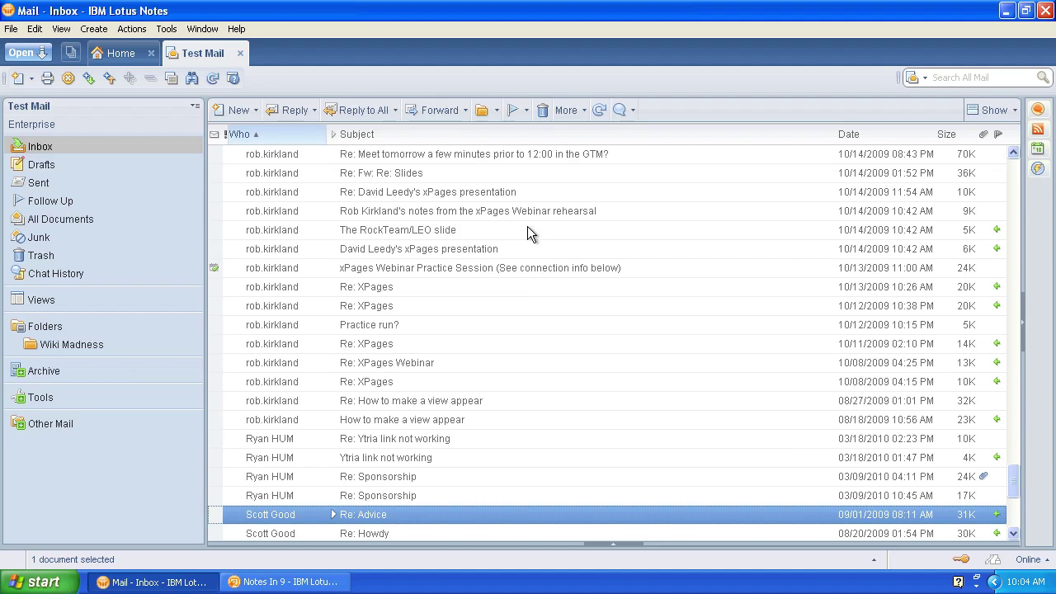
type("sco")
key("Return")
key("Home")
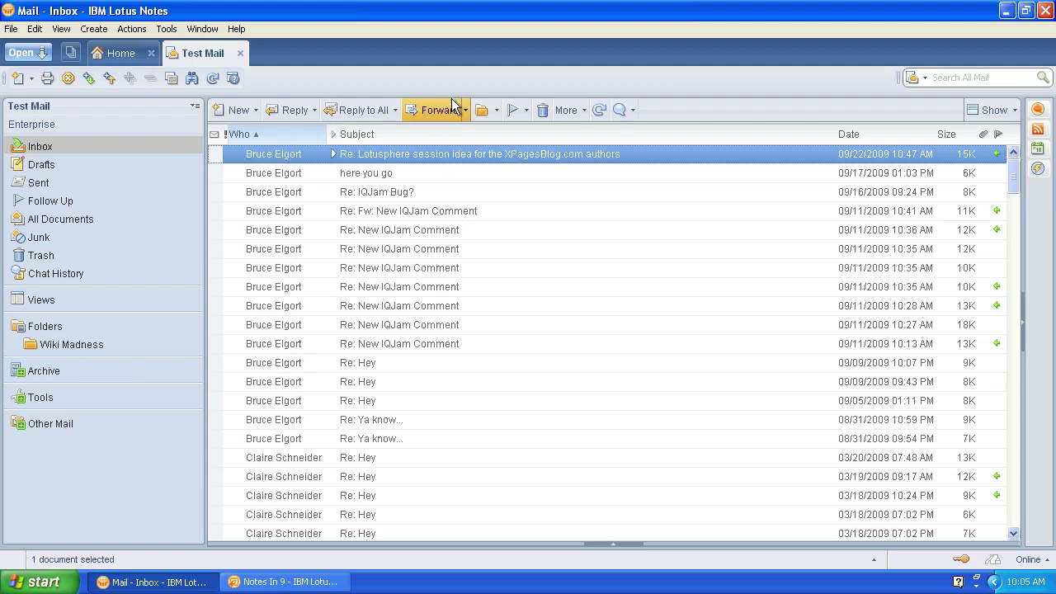
Step: Sort the inbox by subject and jump to subjects starting with H, then W
left_click(452, 135)
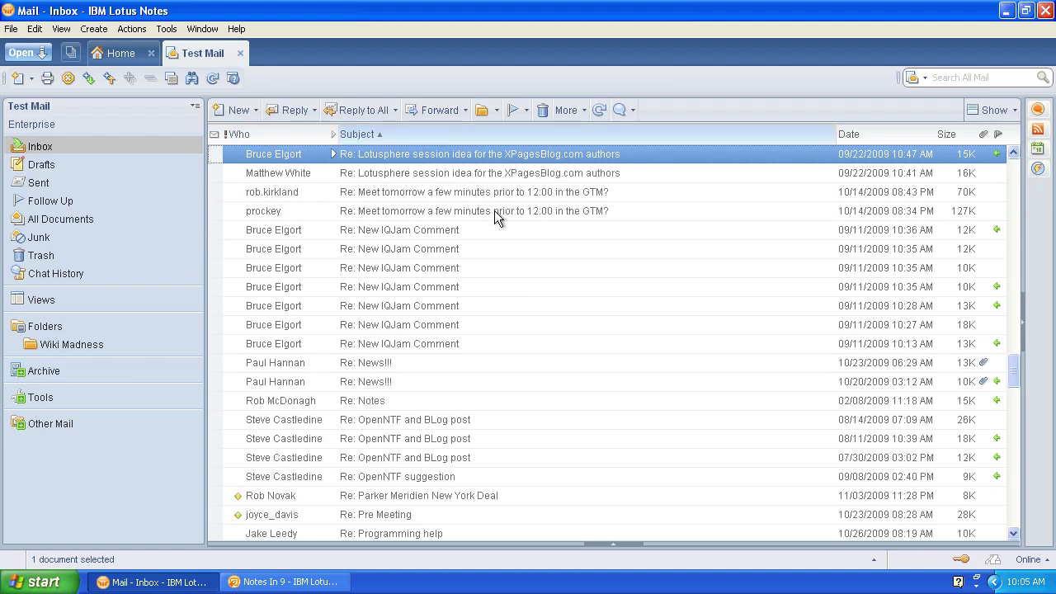
key("h")
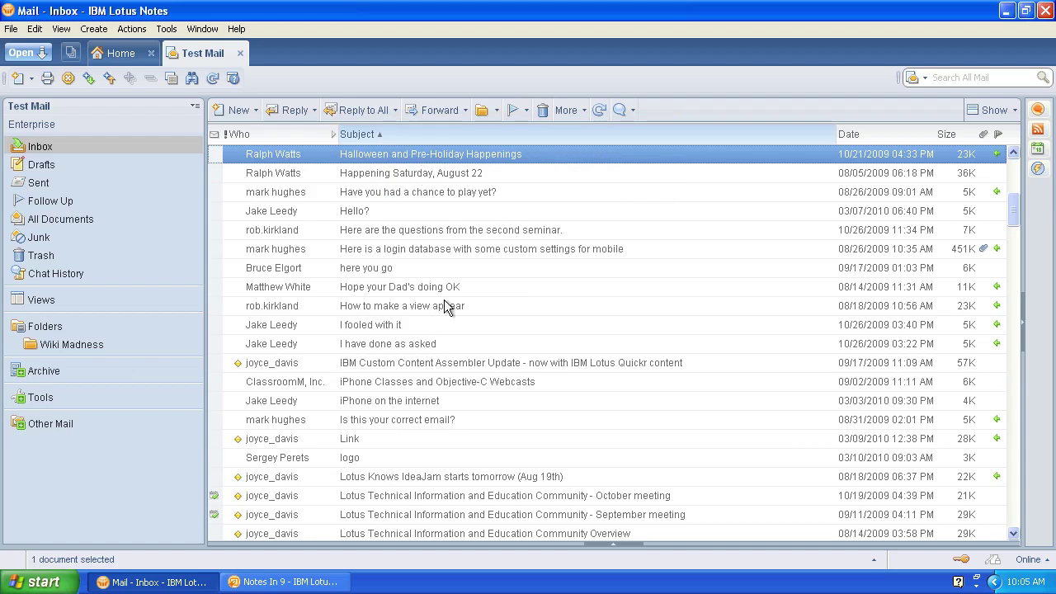
key("w")
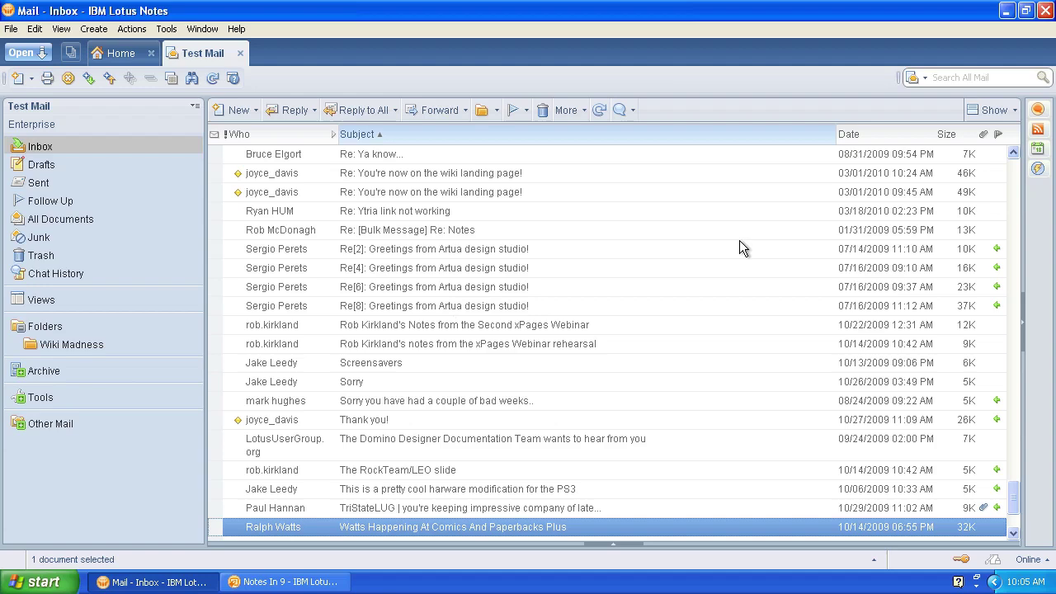
Step: Sort the inbox by date, newest first, and browse the Lotusphere abstract and Re: XPages messages
left_click(869, 141)
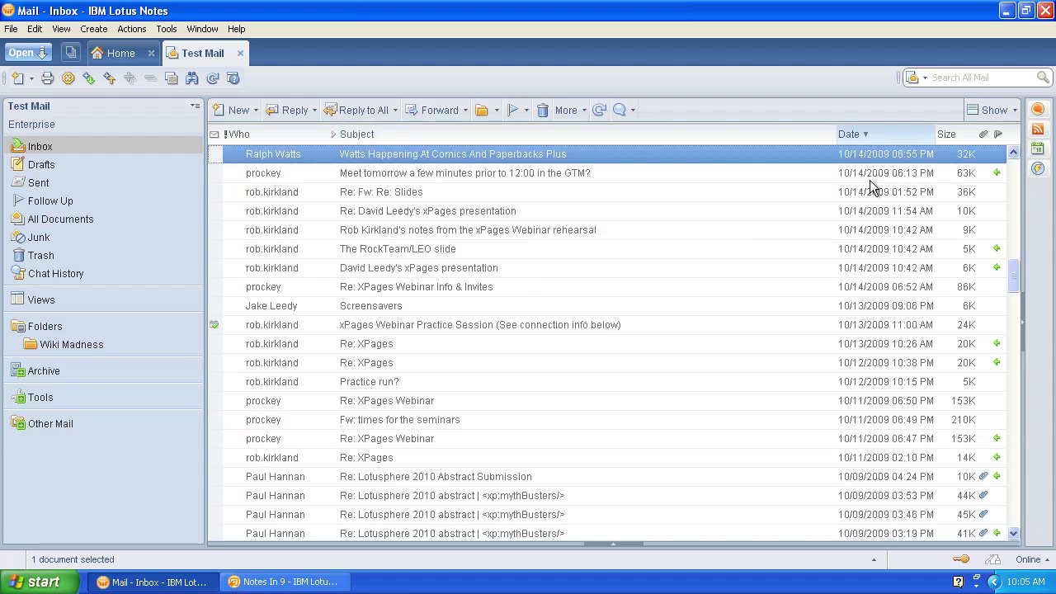
left_click_drag(1008, 274, 1014, 428)
left_click(1017, 165)
scroll(343, 266, "up", 6)
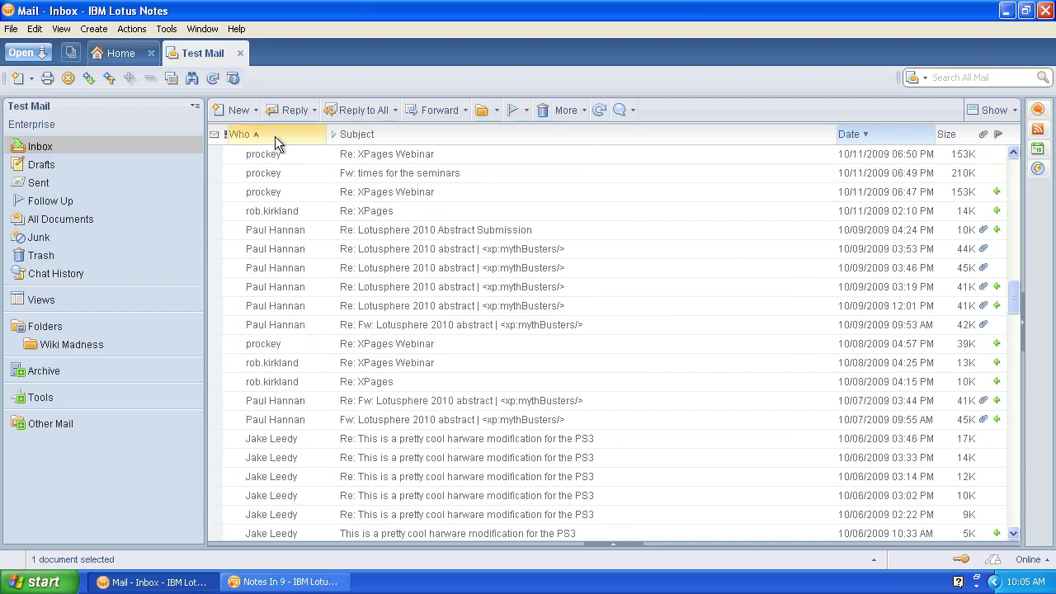
left_click(534, 328)
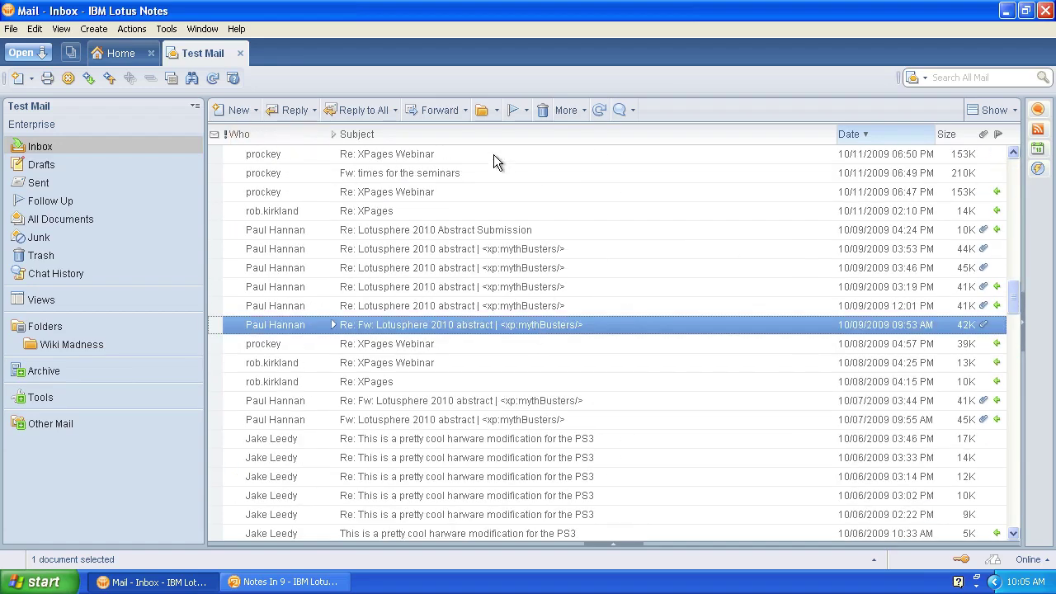
left_click(473, 217)
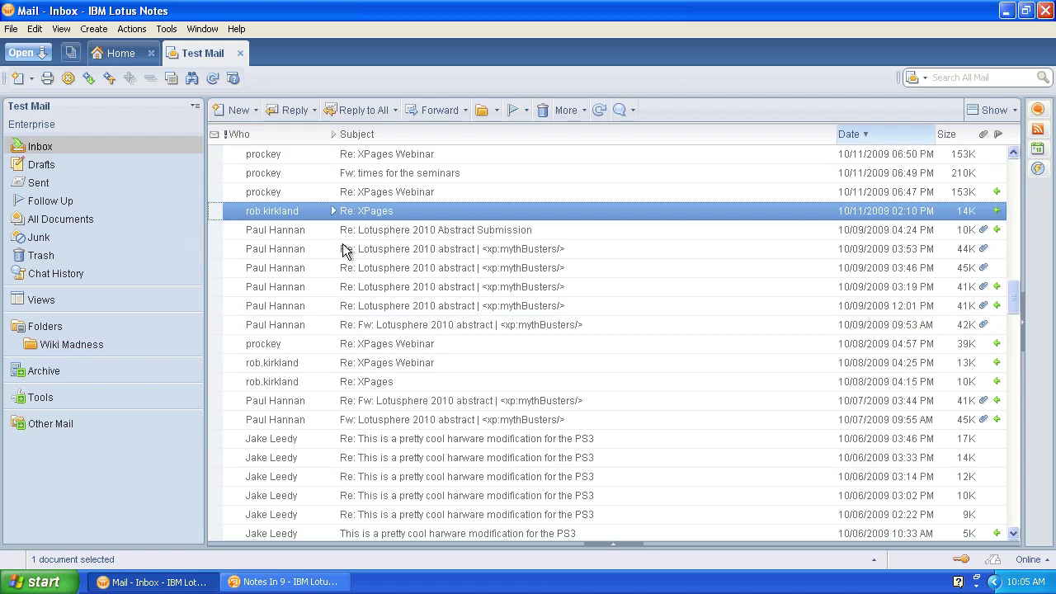
left_click(474, 275)
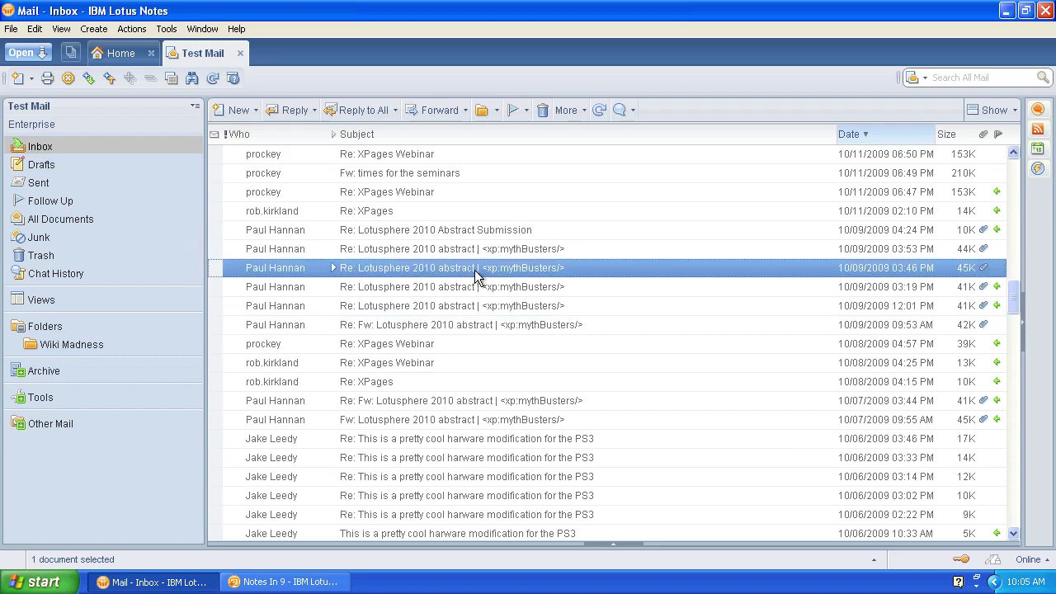
left_click(480, 220)
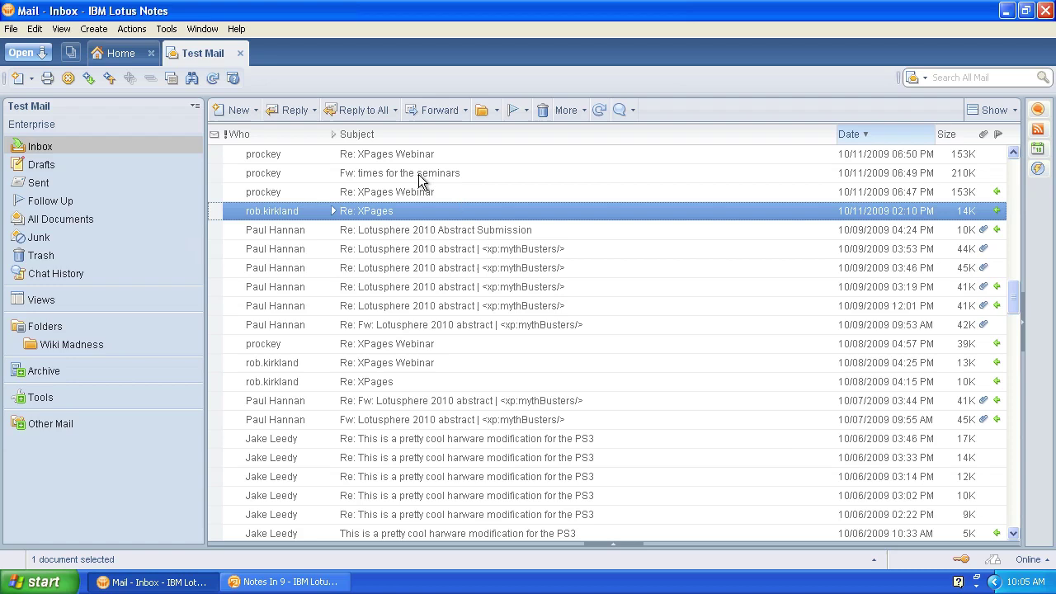
Step: Check the search scope choices without changing them, then bring up the View menu
left_click(927, 79)
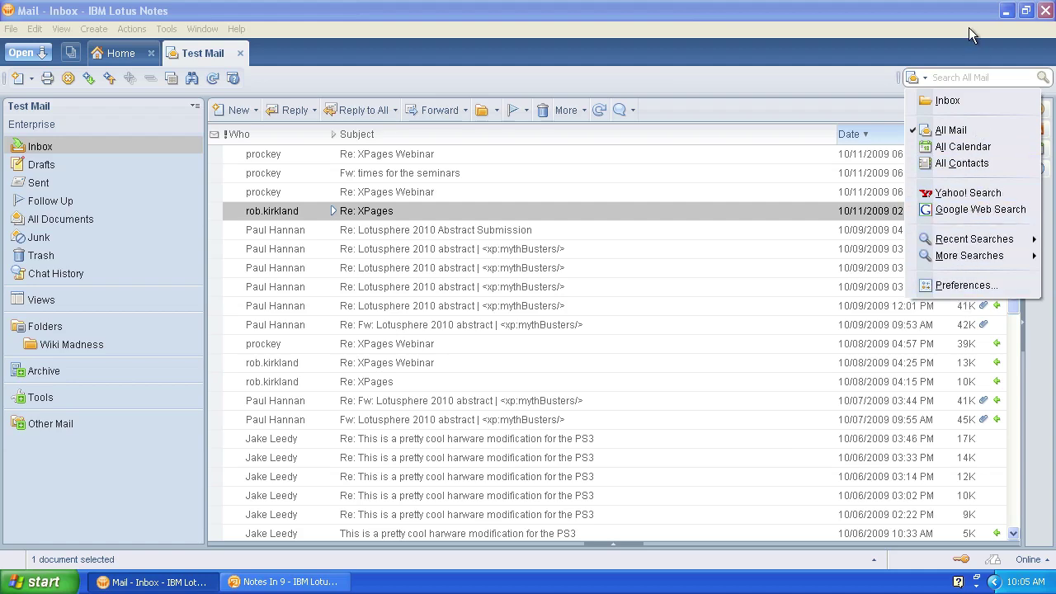
left_click(798, 86)
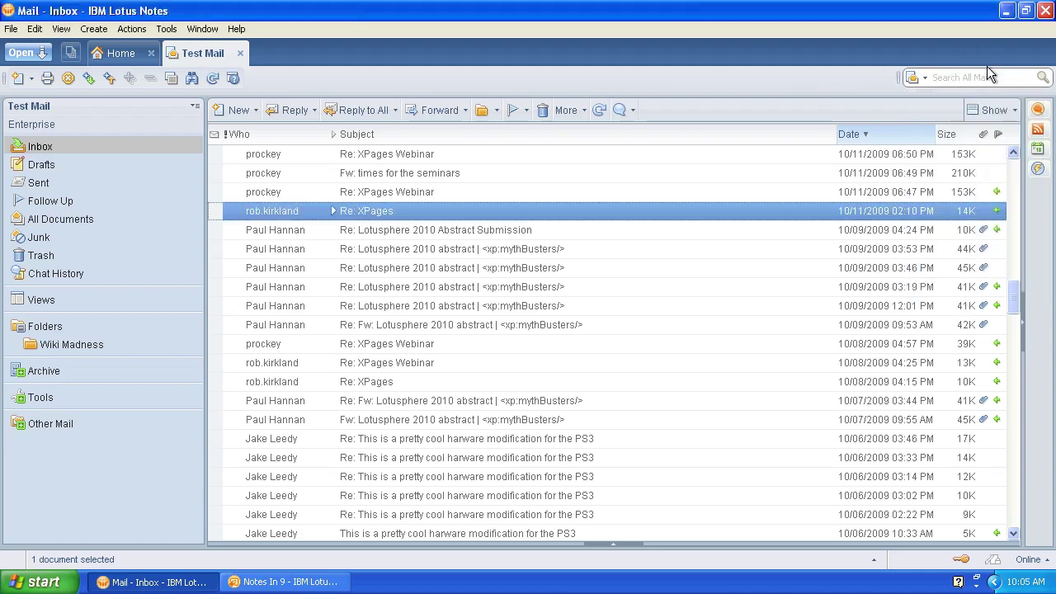
left_click(61, 29)
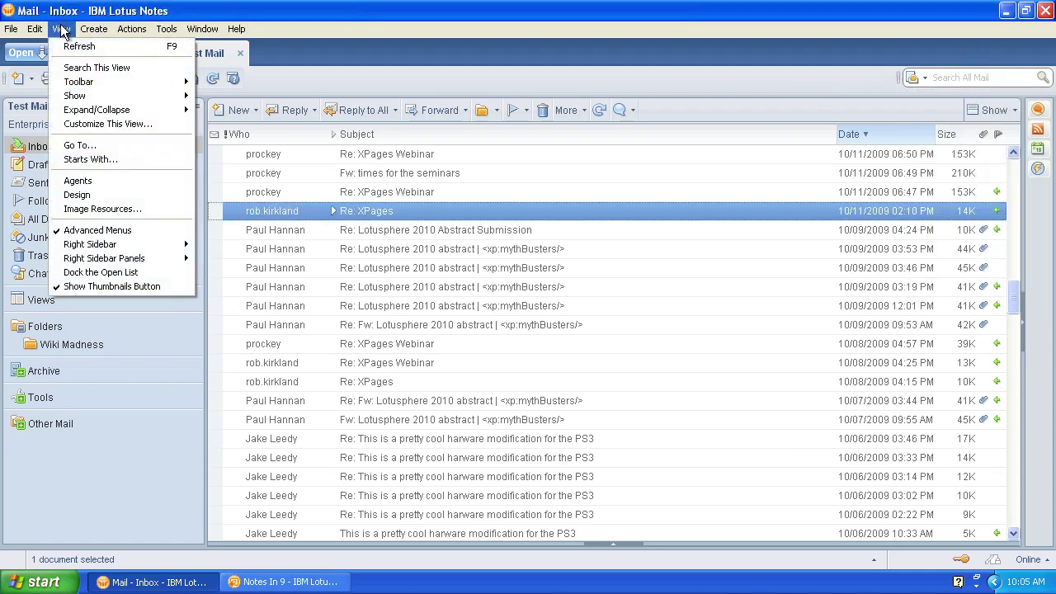
Step: Search the Inbox view for 'wiki' and browse the 7 matching messages
left_click(72, 69)
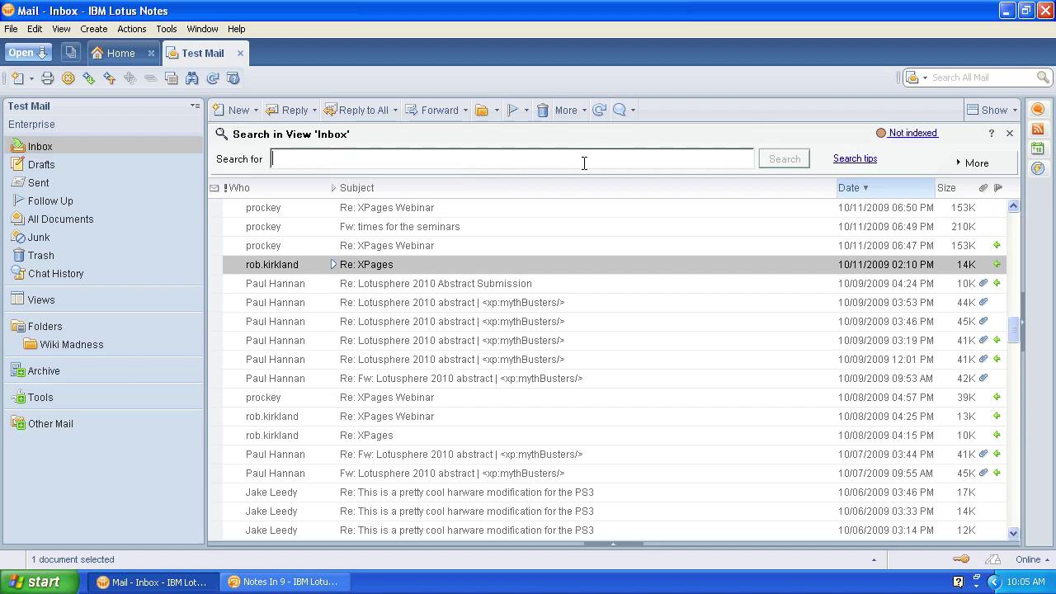
type("wiki")
key("Return")
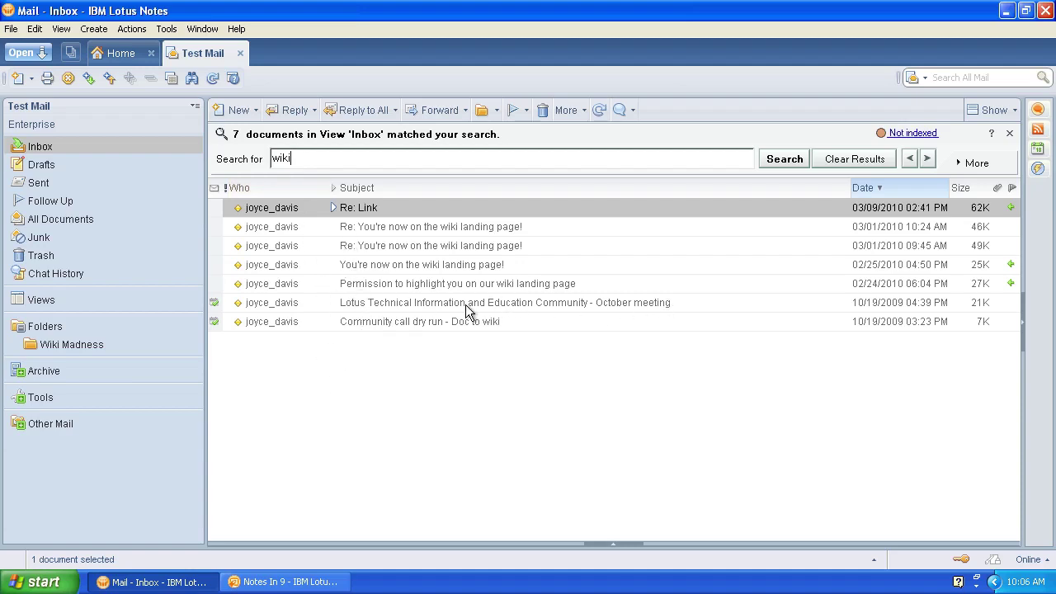
left_click(432, 272)
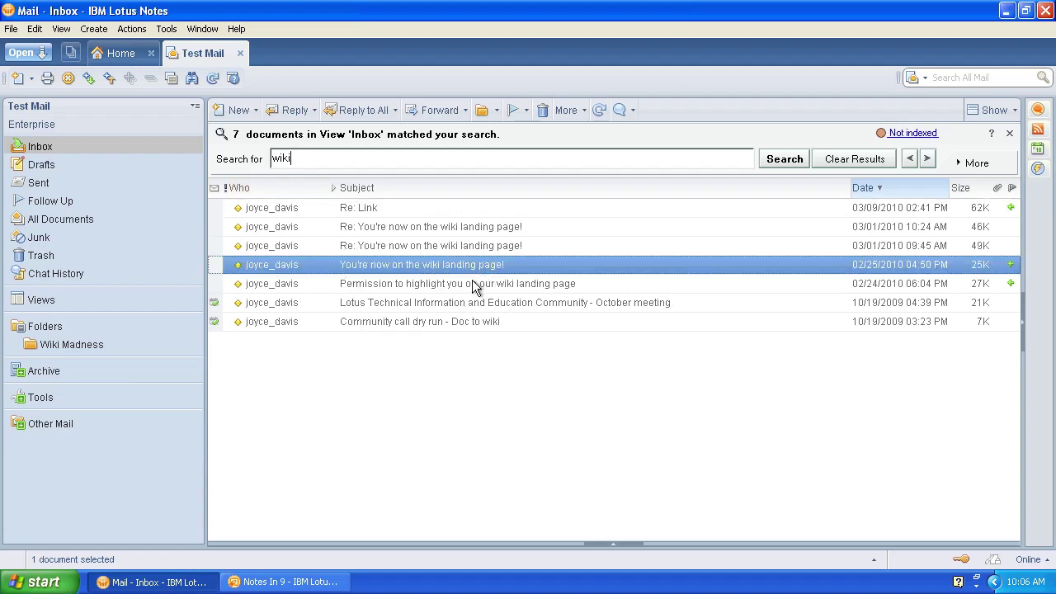
left_click(452, 305)
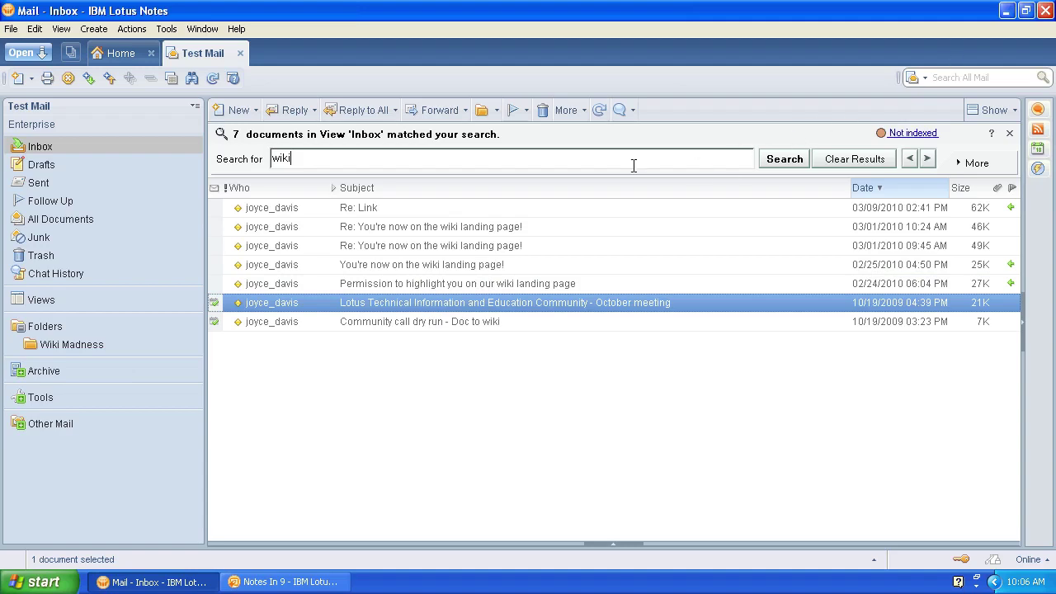
Step: Create a full-text index for the Test Mail database from the More search options
left_click(985, 163)
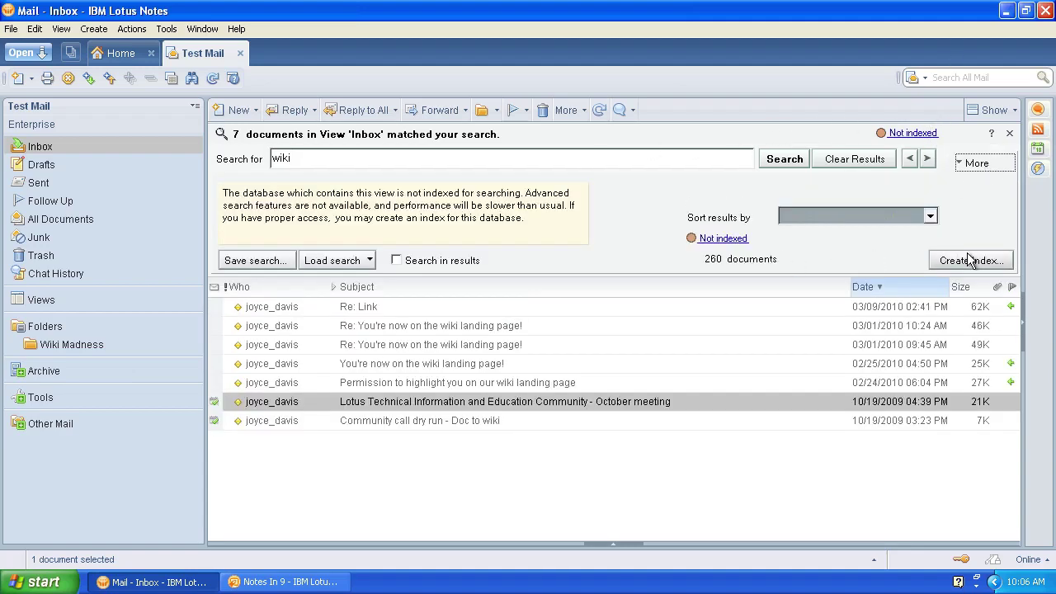
left_click(980, 262)
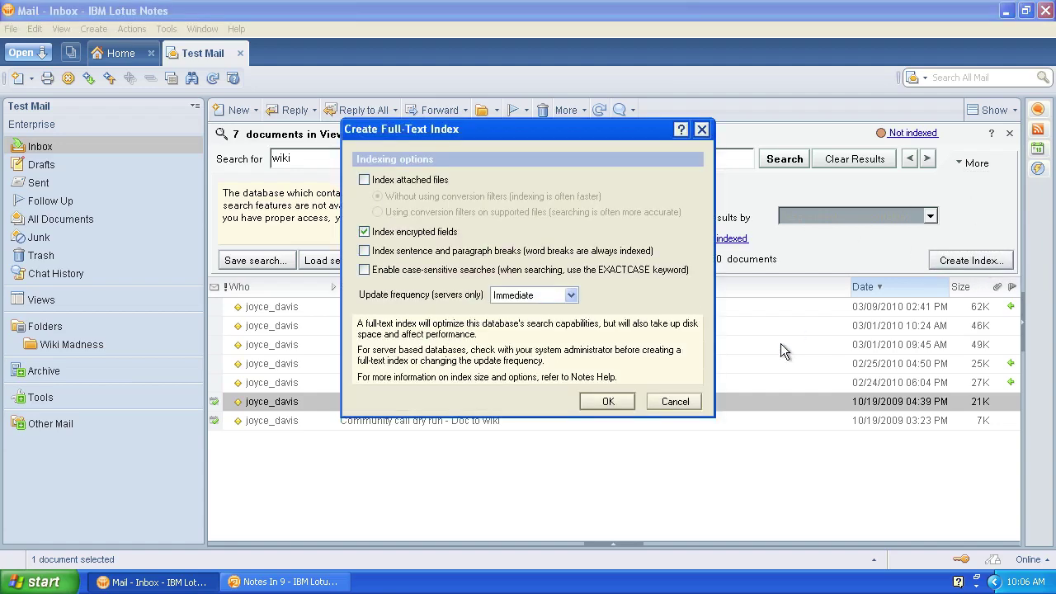
left_click(608, 401)
left_click(975, 162)
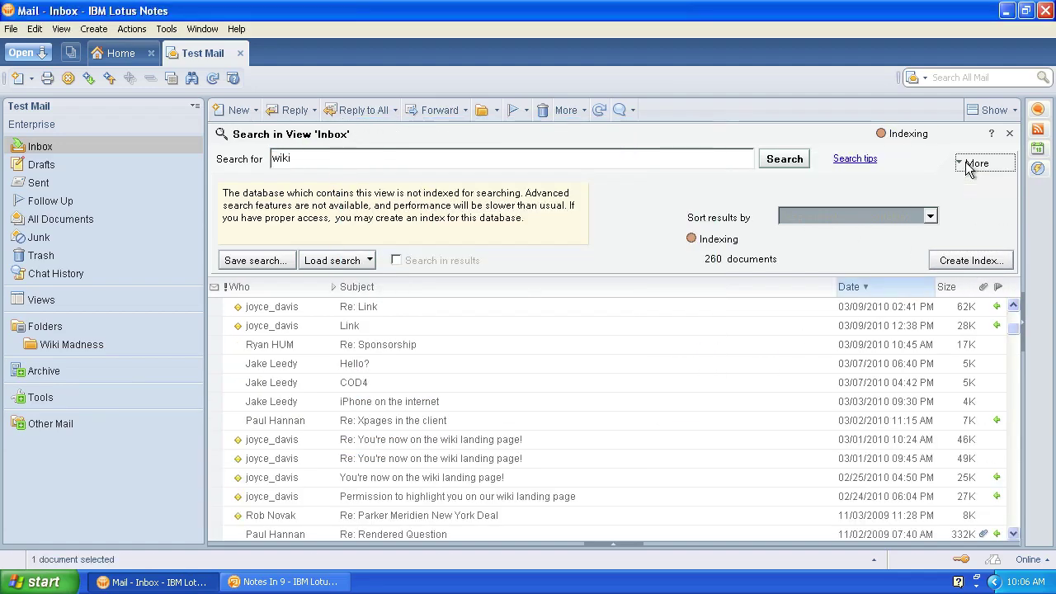
left_click(974, 163)
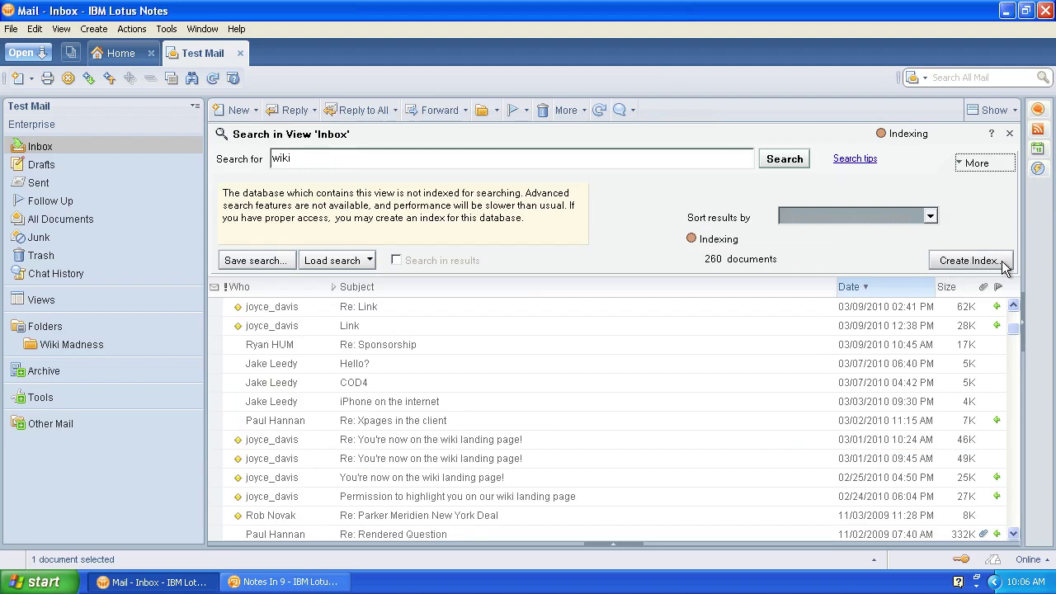
left_click(977, 164)
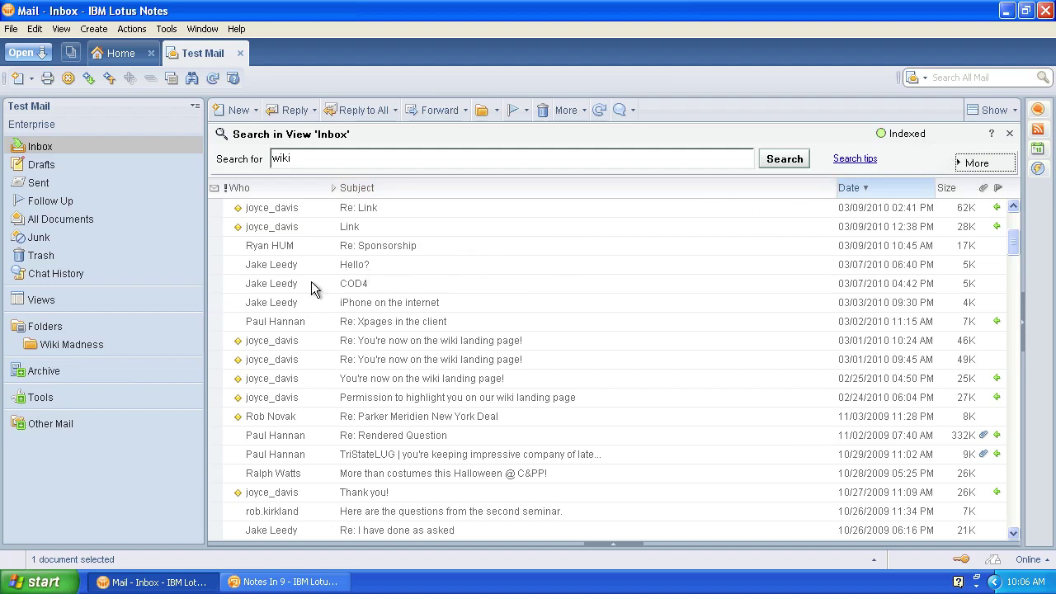
Step: Rerun the 'wiki' search on the indexed Inbox, now returning 34 messages
left_click(339, 158)
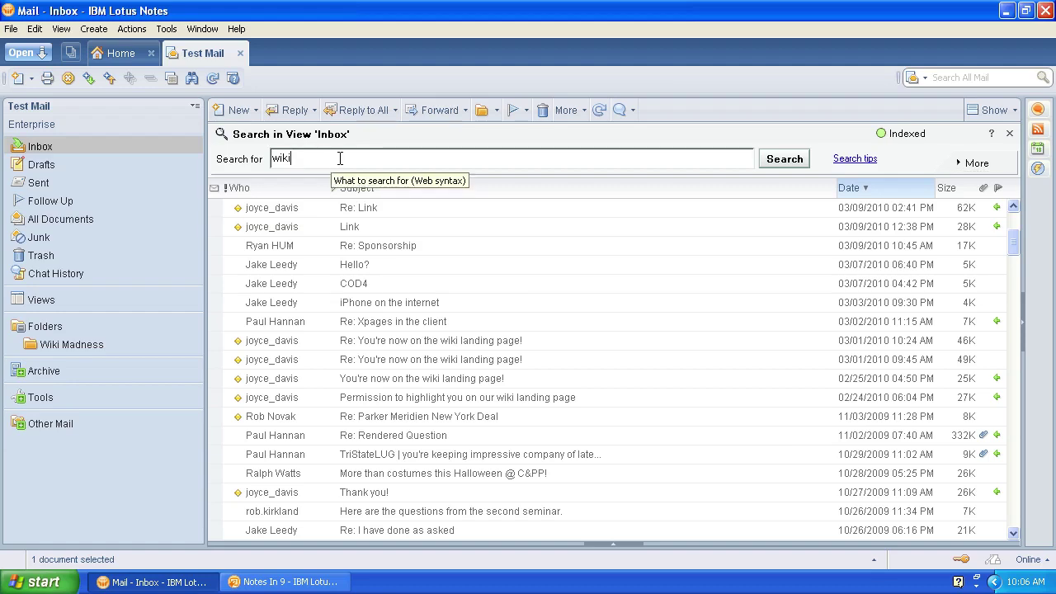
key("Return")
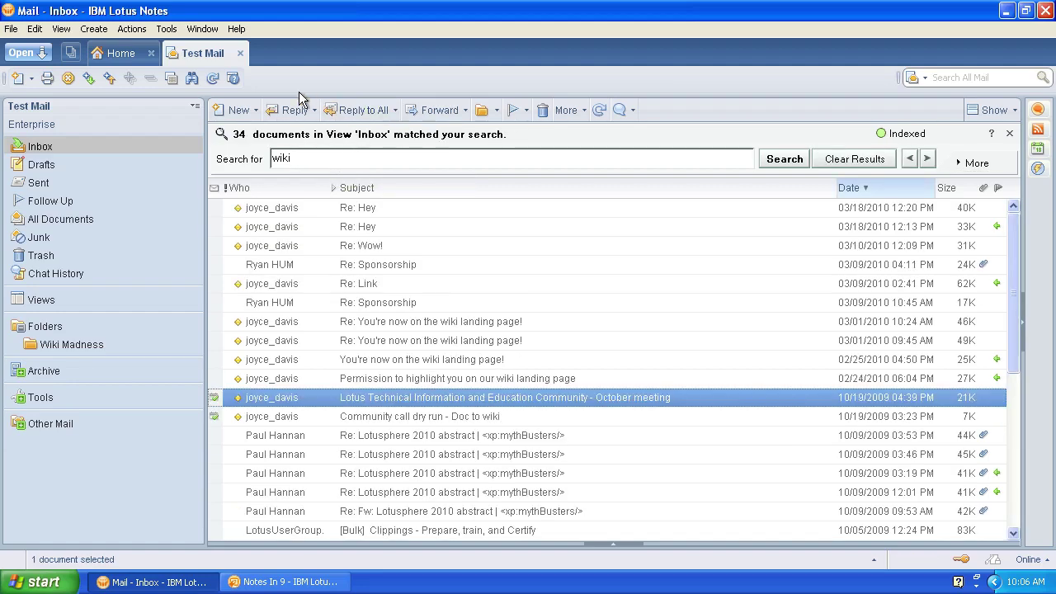
scroll(464, 430, "down", 3)
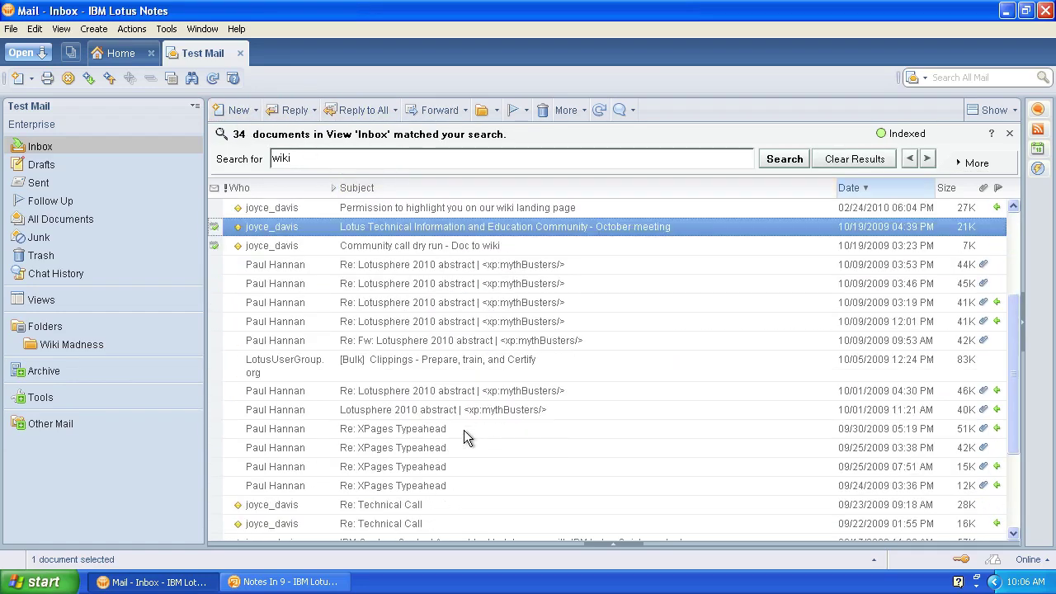
scroll(463, 430, "up", 3)
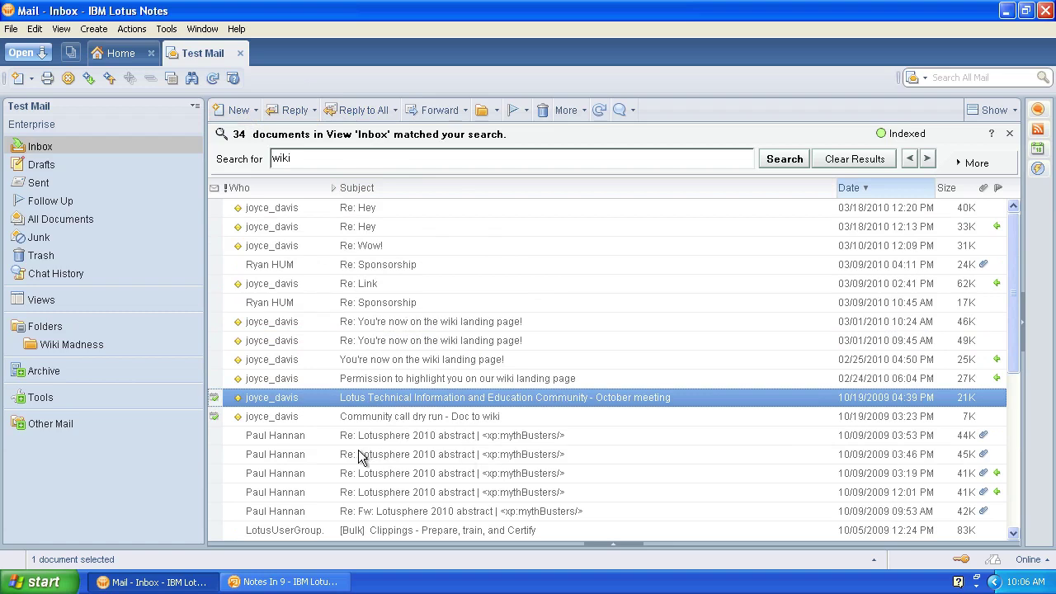
left_click(414, 442)
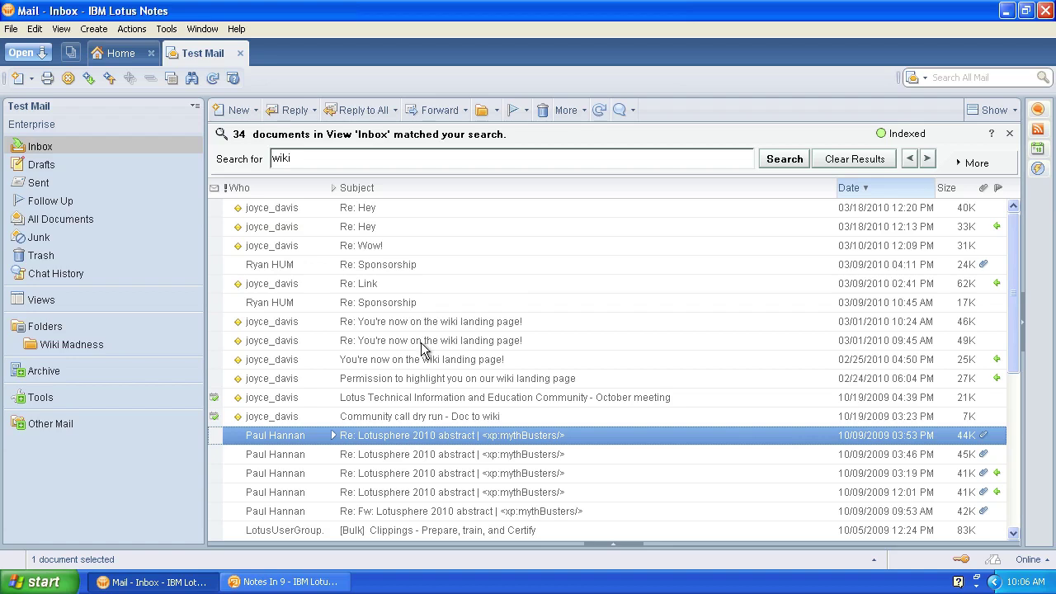
Step: Visit Drafts, return to the Inbox, and search it for 'openntf', finding 16 matches
left_click(334, 152)
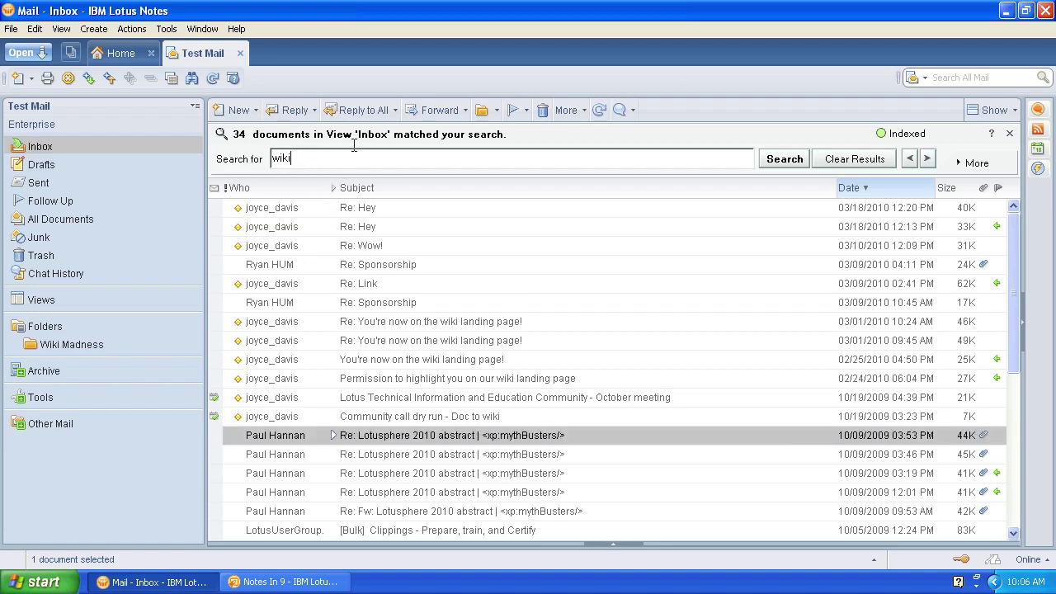
left_click(42, 164)
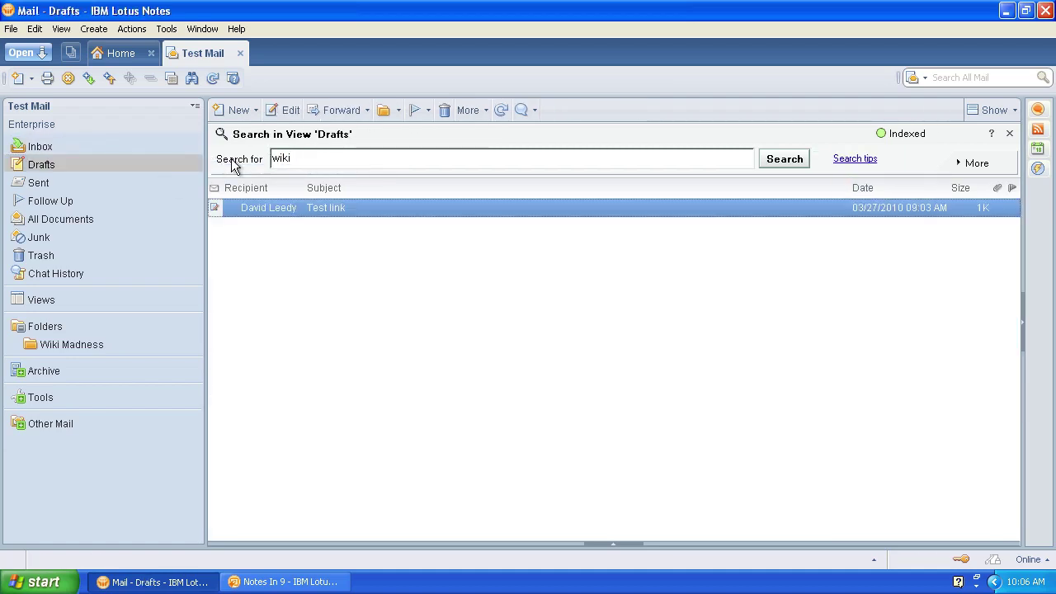
left_click(83, 150)
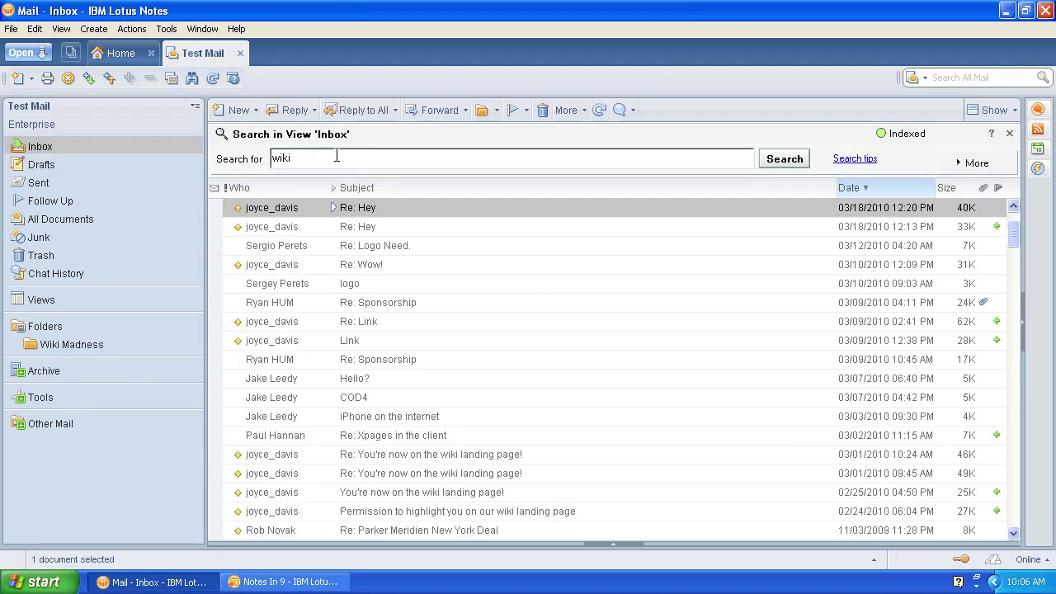
key("BackSpace")
key("BackSpace")
type("open")
key("Return")
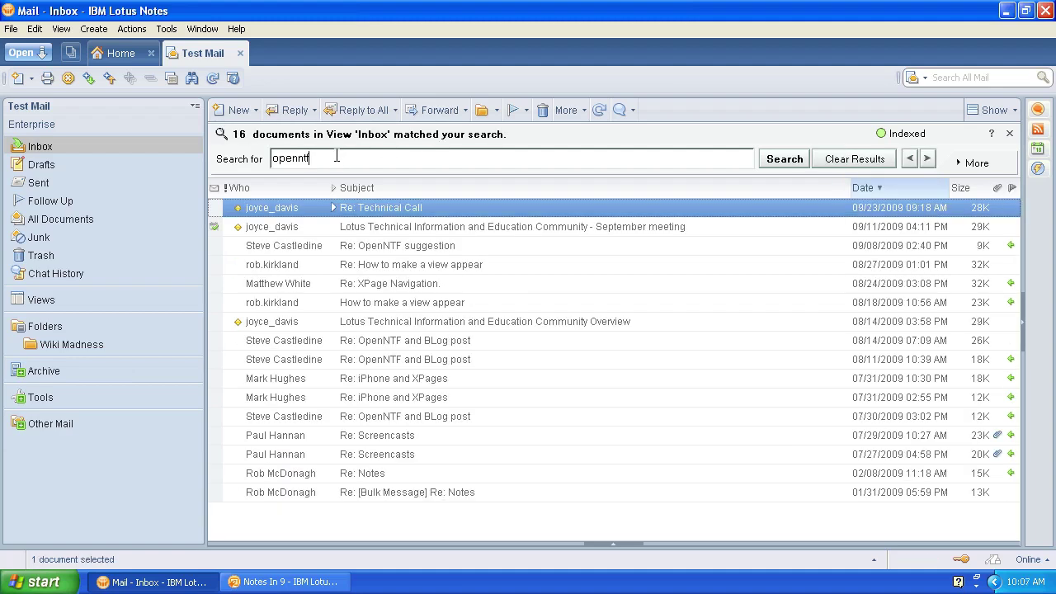
Step: Replace the search term with 'racing' and review the 2 matching messages
left_click_drag(337, 157, 272, 159)
key("BackSpace")
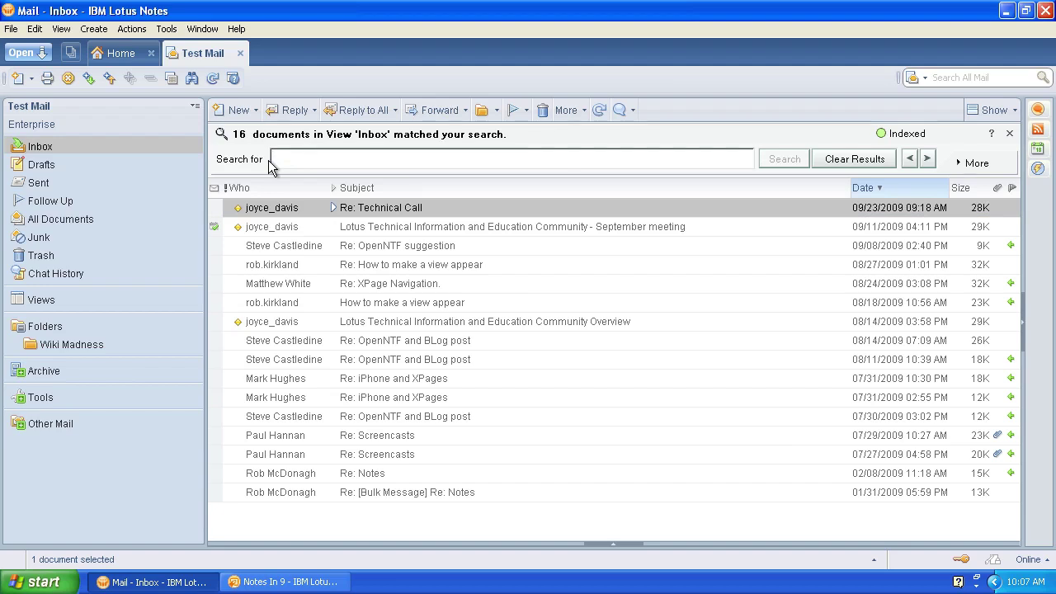
type("racing")
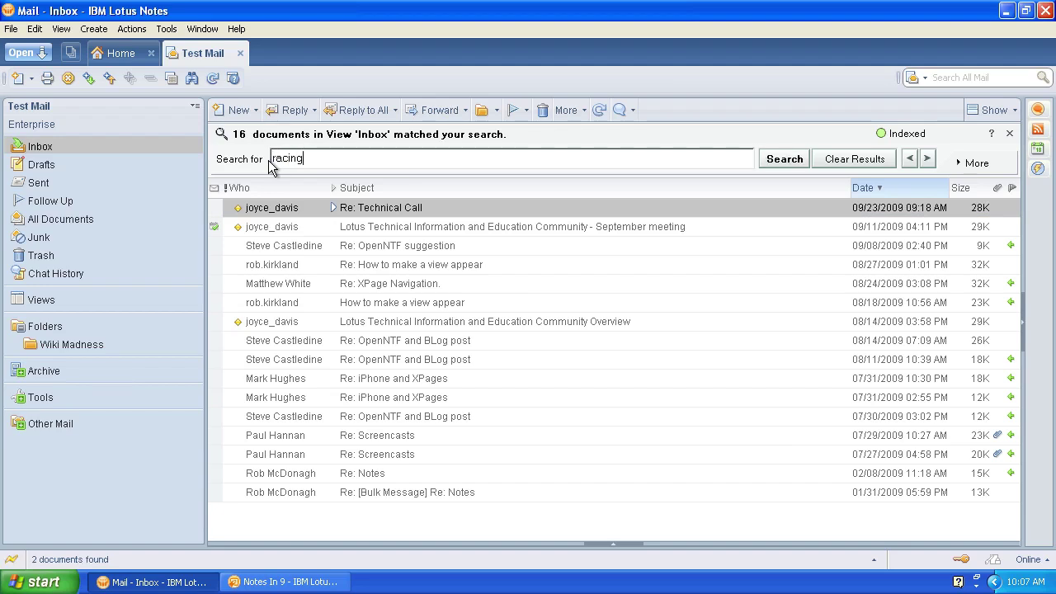
key("Return")
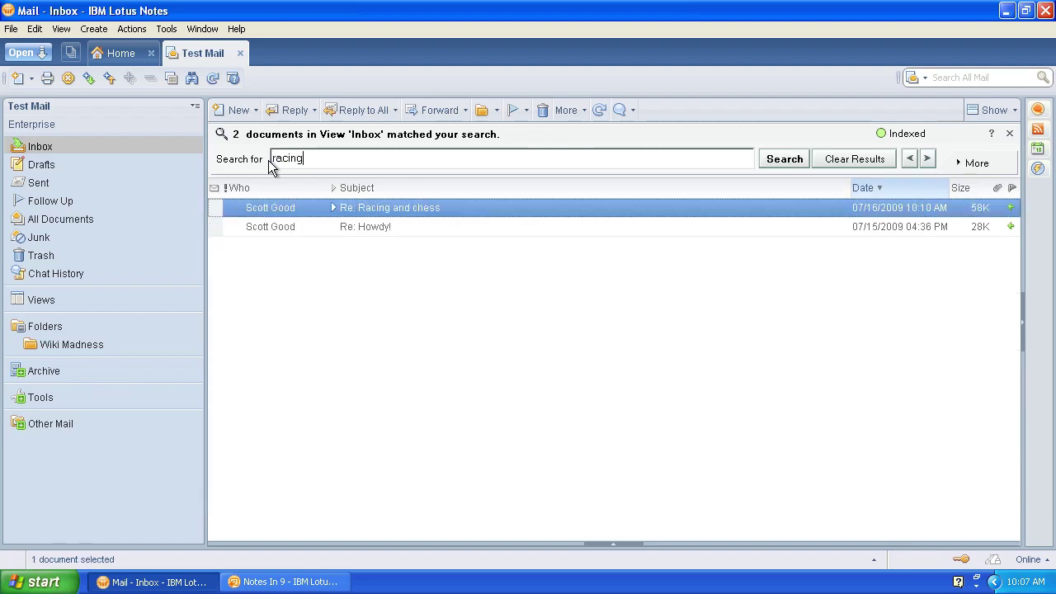
left_click(378, 221)
left_click(392, 210)
left_click(388, 228)
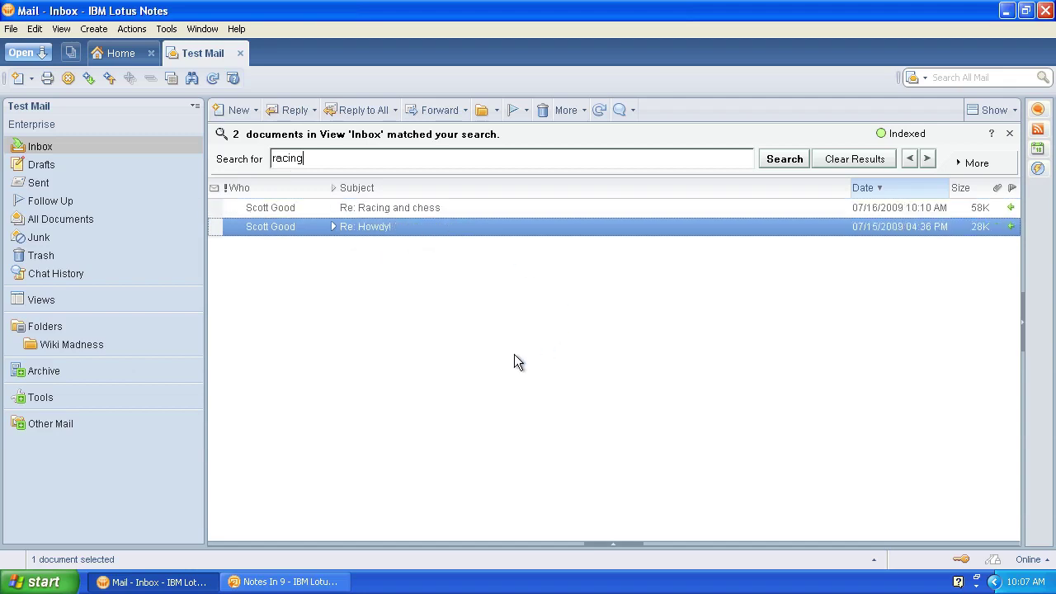
left_click_drag(348, 160, 228, 165)
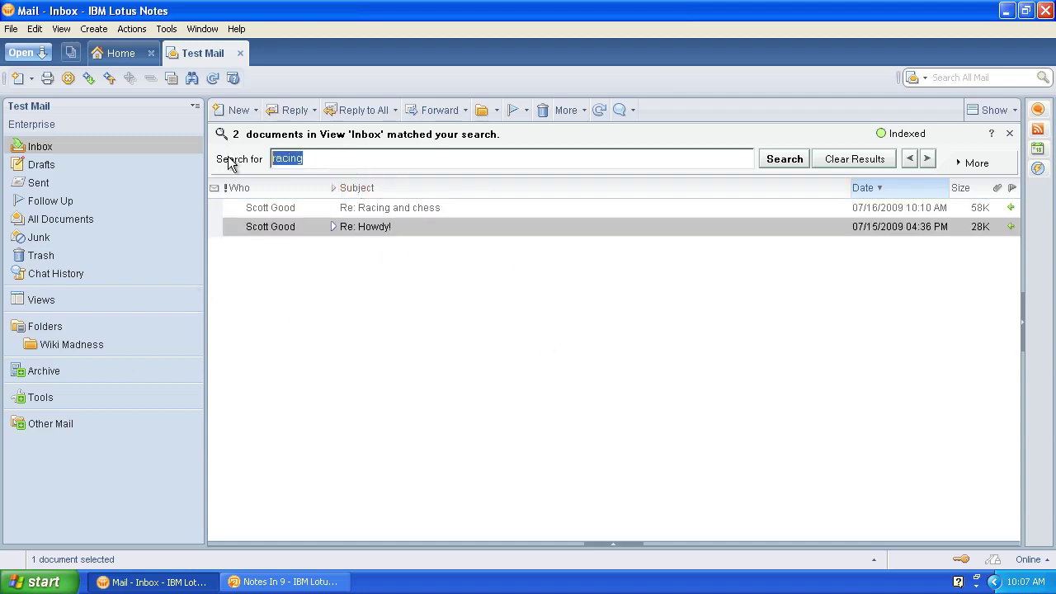
Step: Run the 'wiki' search on the Inbox again and scan the results
type("wiki")
key("Return")
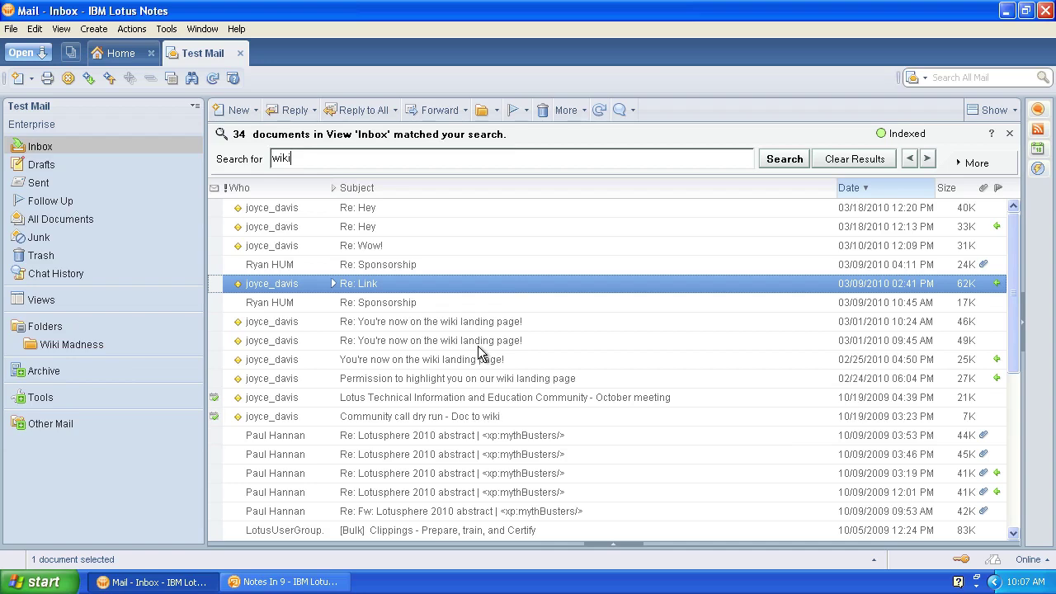
scroll(478, 346, "down", 6)
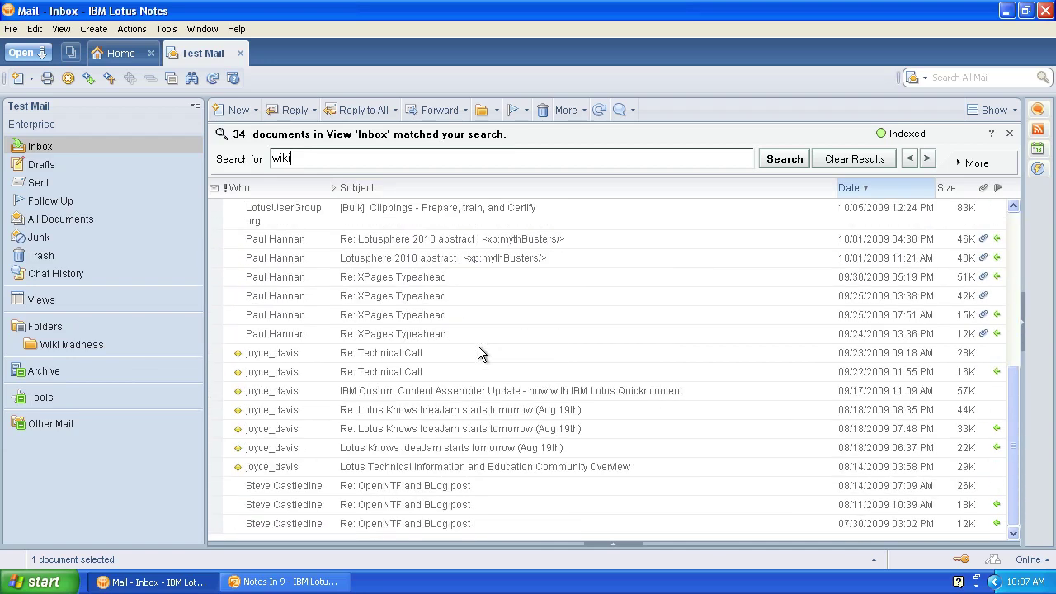
scroll(477, 346, "up", 6)
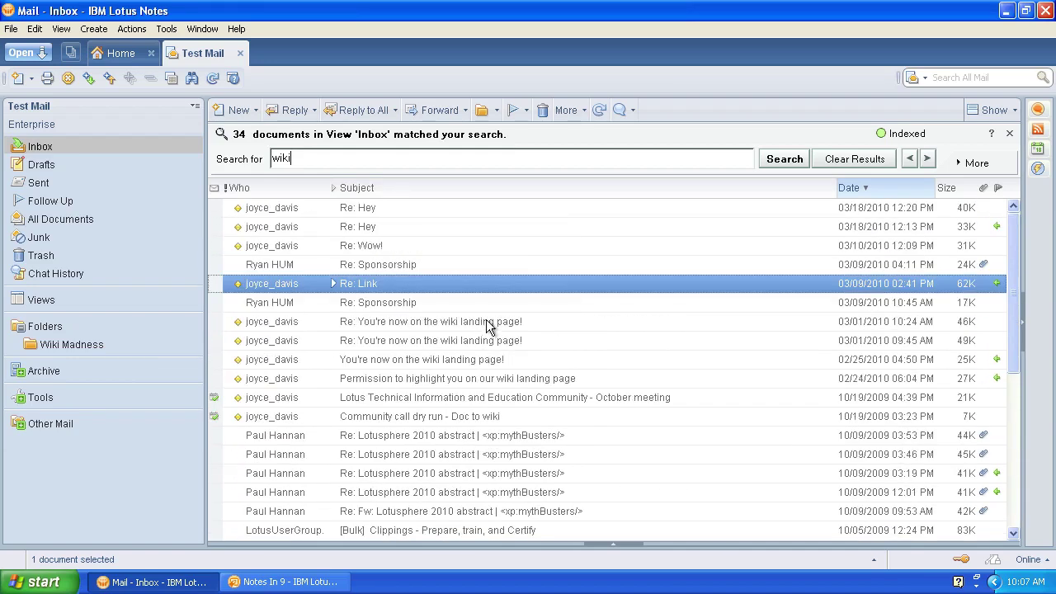
Step: Open the Wiki Madness folder to see its Wiki Madness Submission messages
left_click(52, 346)
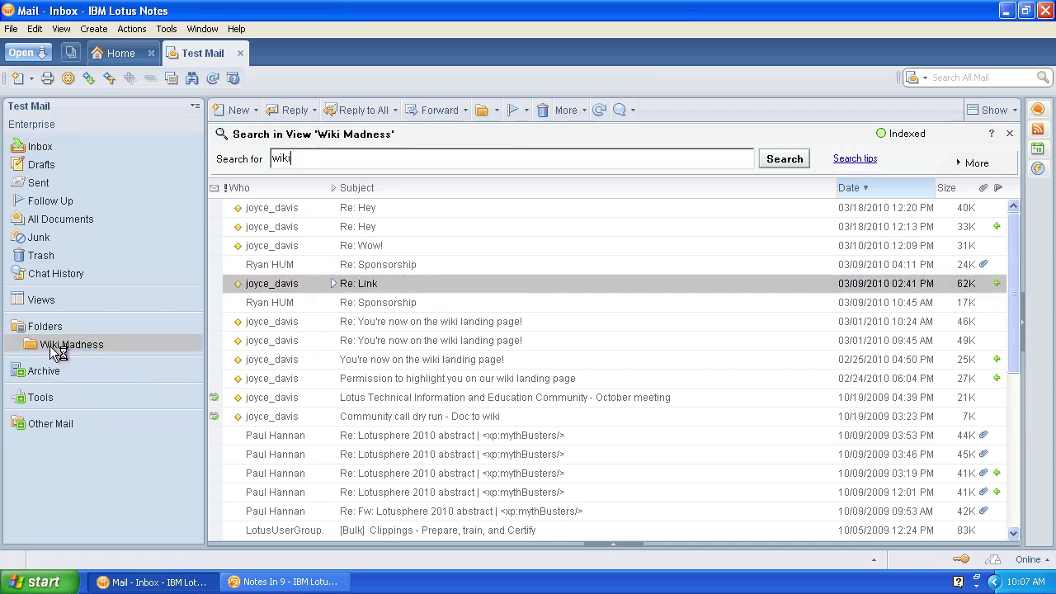
scroll(400, 319, "down", 6)
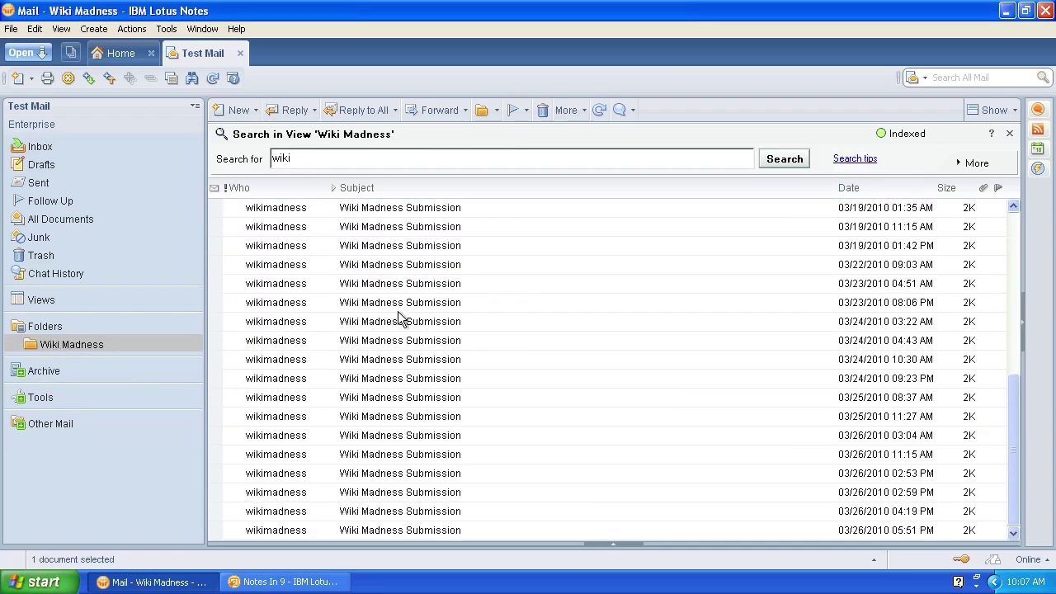
scroll(399, 318, "up", 6)
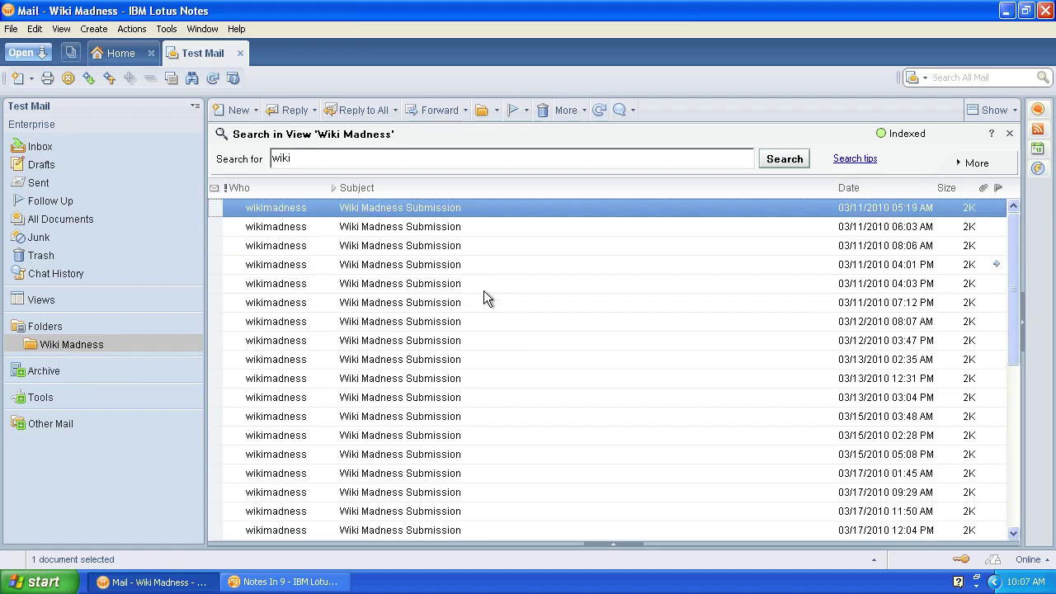
left_click(364, 285)
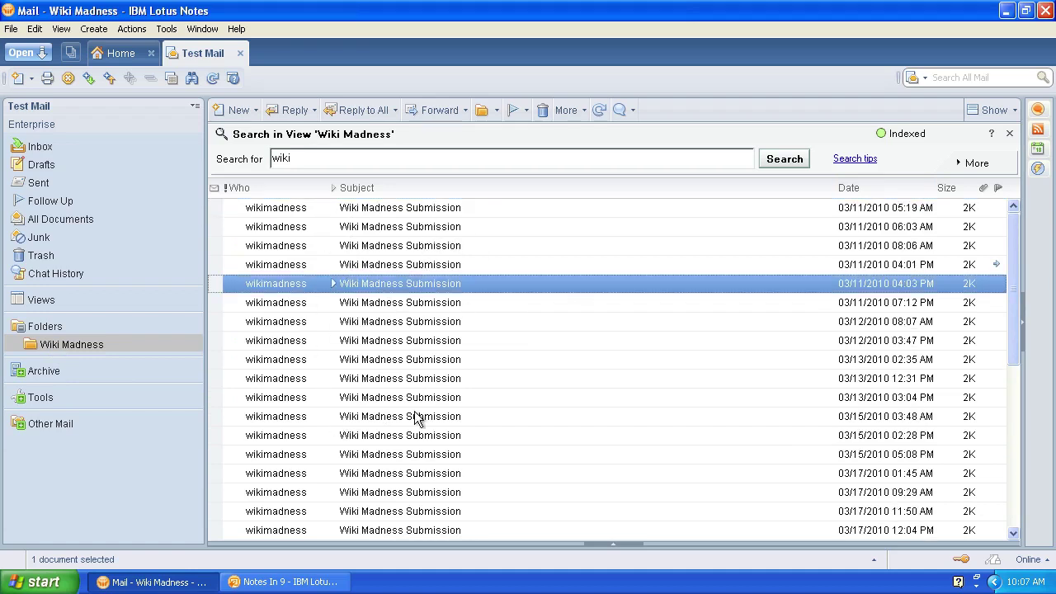
left_click(43, 147)
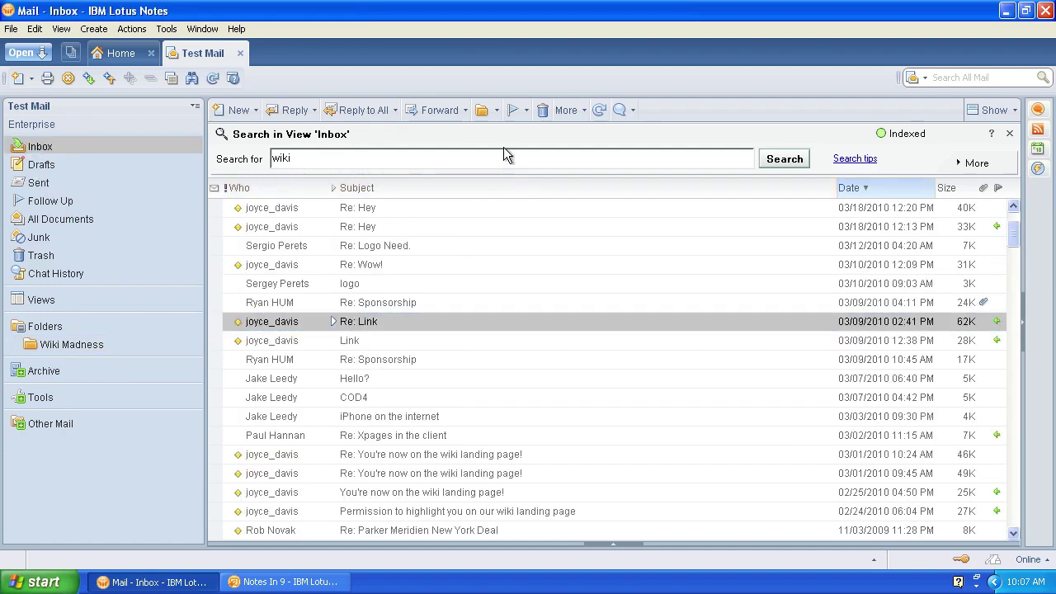
left_click(68, 345)
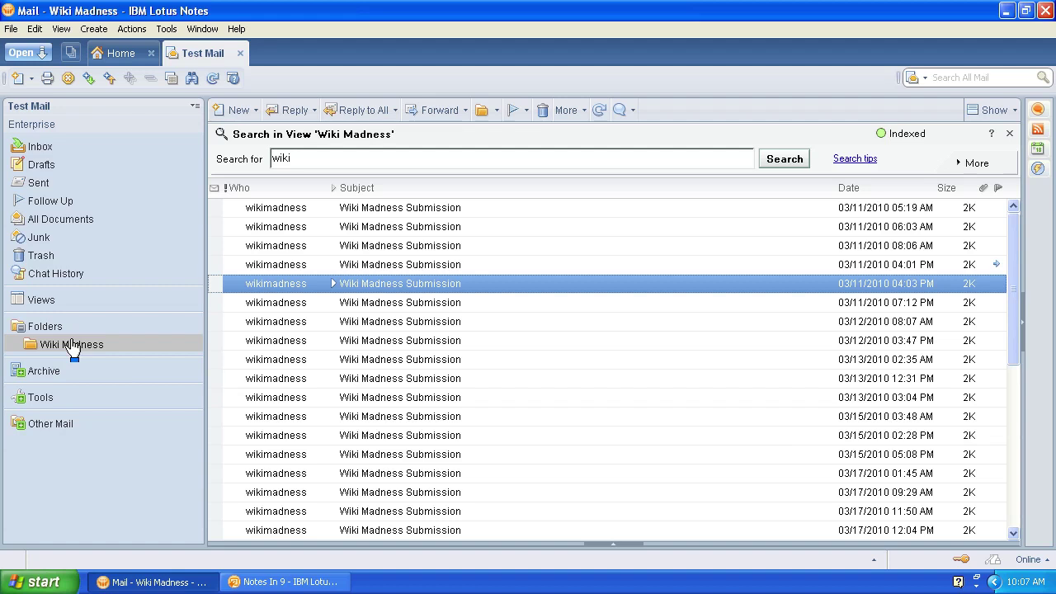
Step: Switch to All Documents and rerun the 'wiki' search, returning 72 documents across folders
left_click(79, 228)
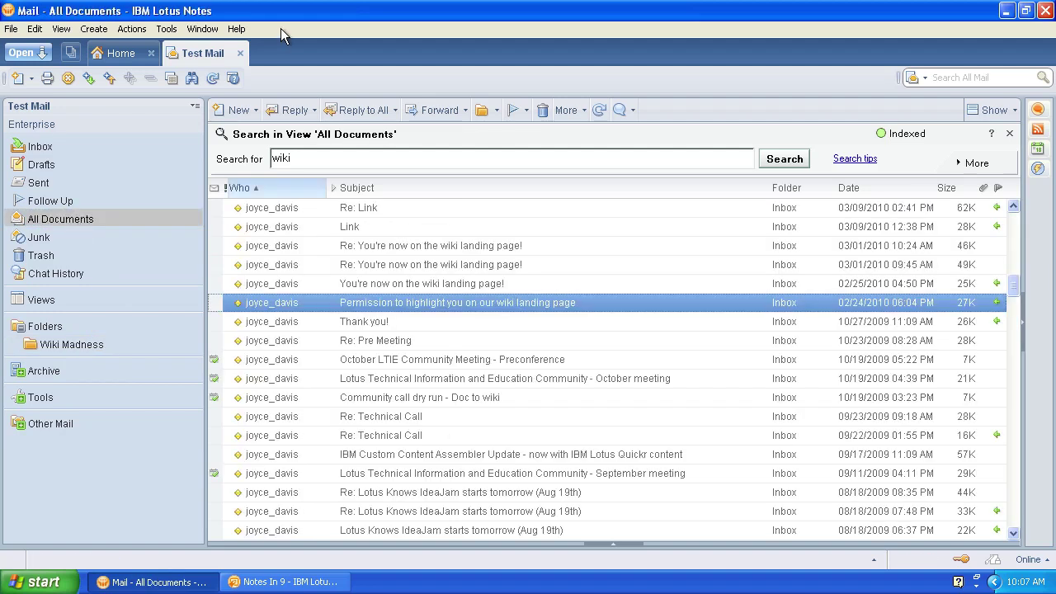
left_click(344, 160)
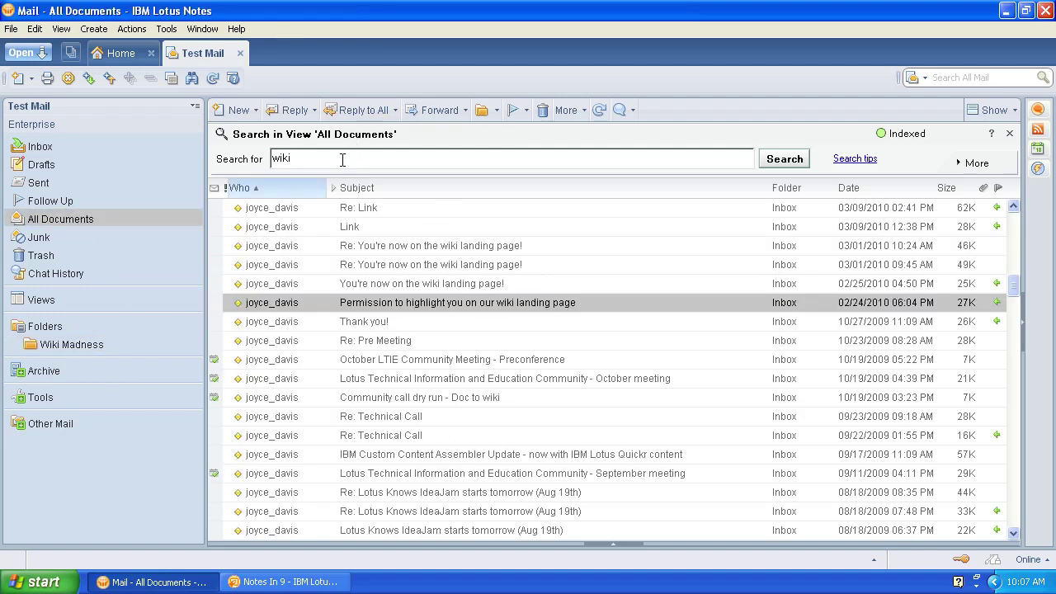
key("Return")
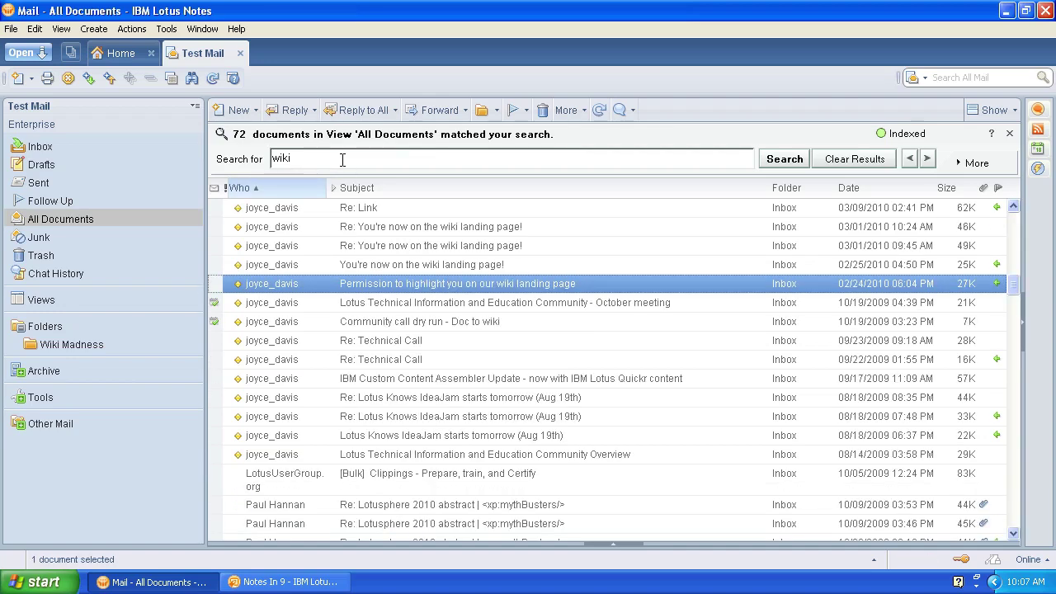
scroll(390, 289, "down", 7)
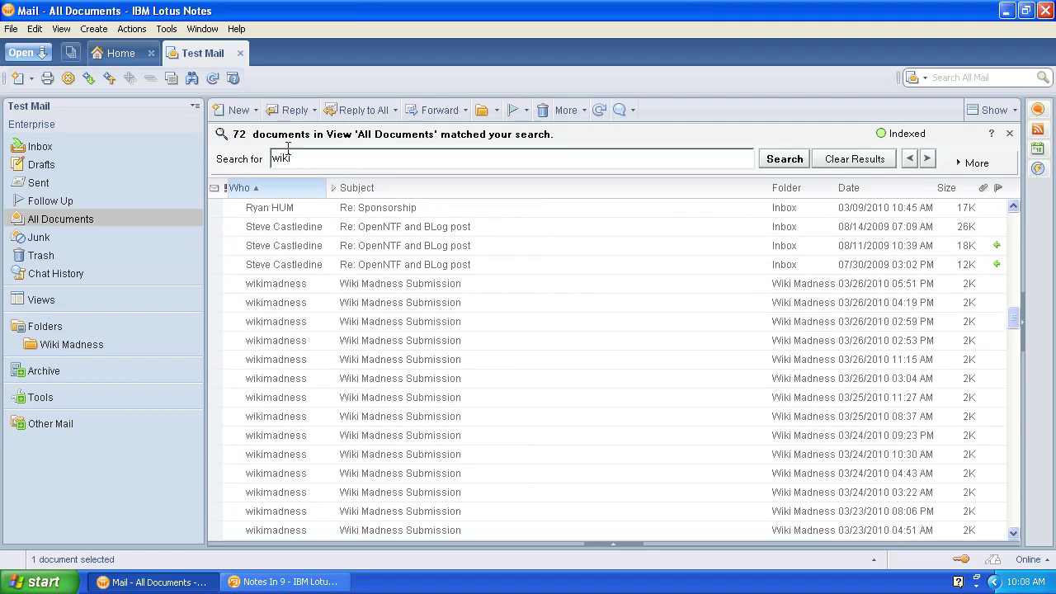
scroll(424, 346, "down", 3)
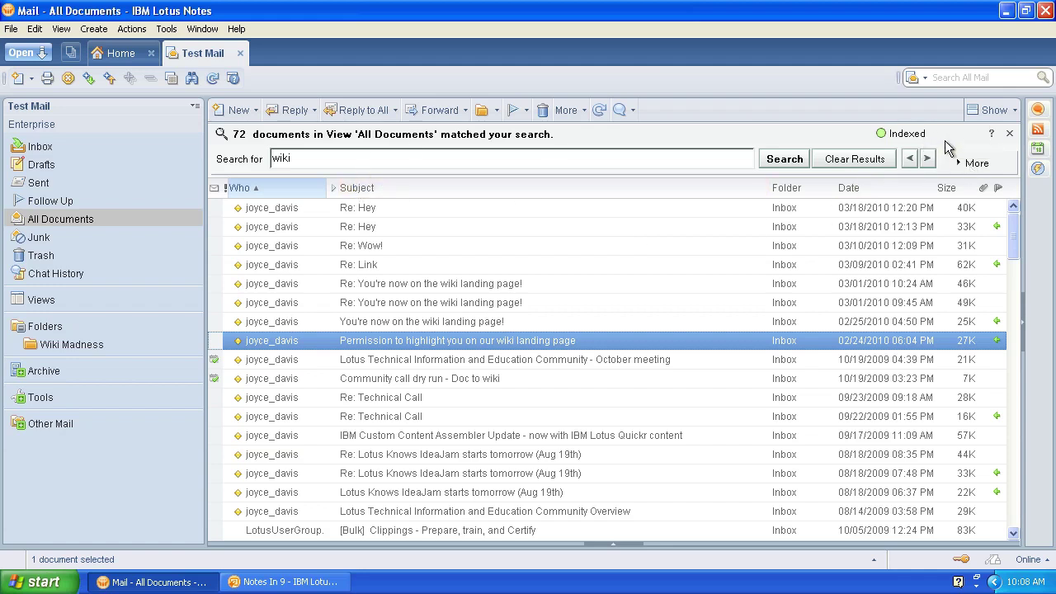
Step: Show the More search options, preview a Date condition's 'is on' choices, then cancel it
left_click(964, 164)
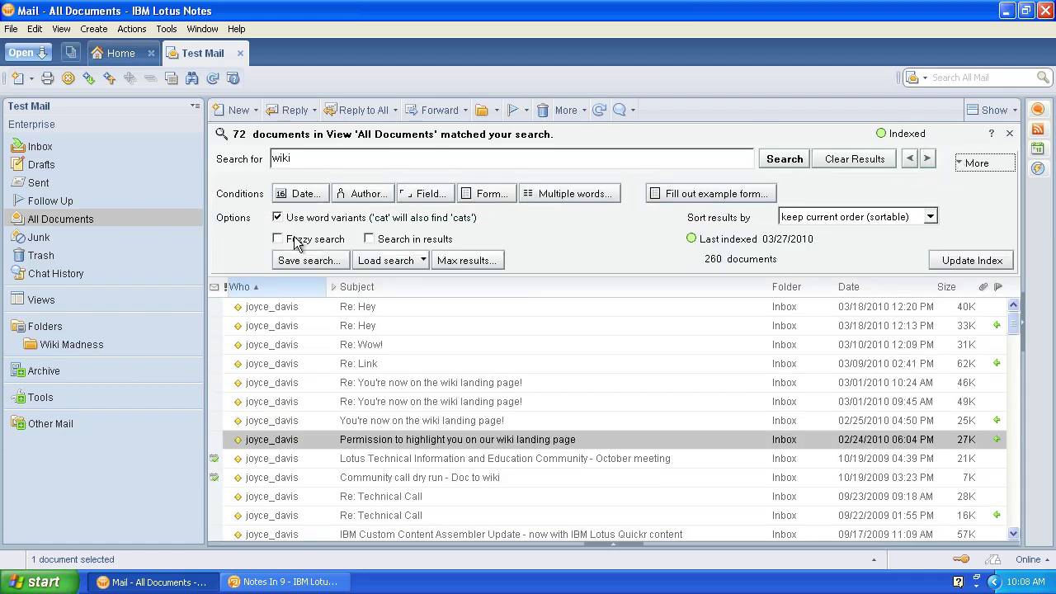
left_click(299, 193)
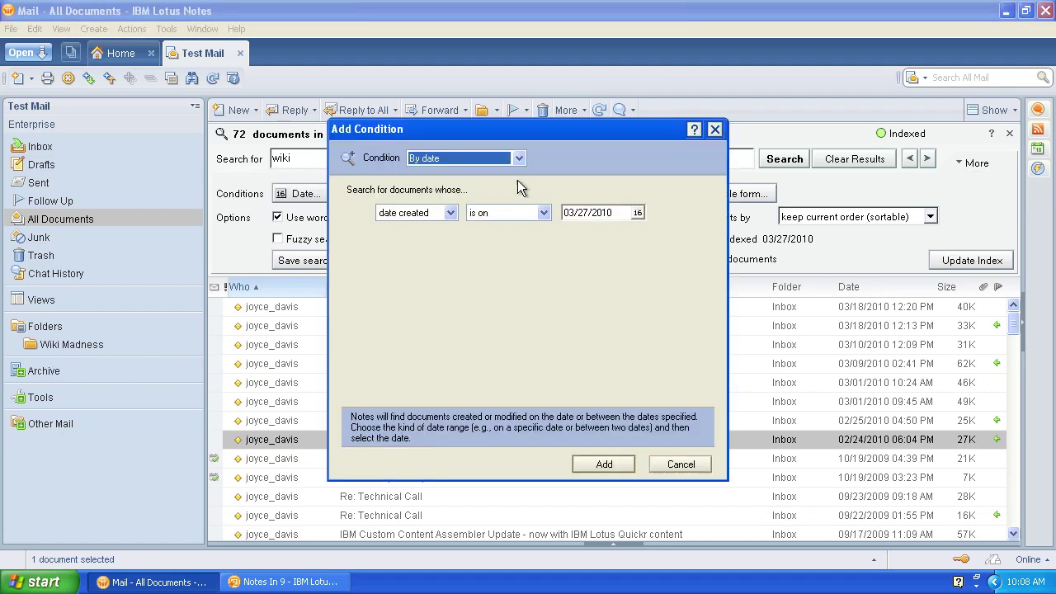
left_click(508, 208)
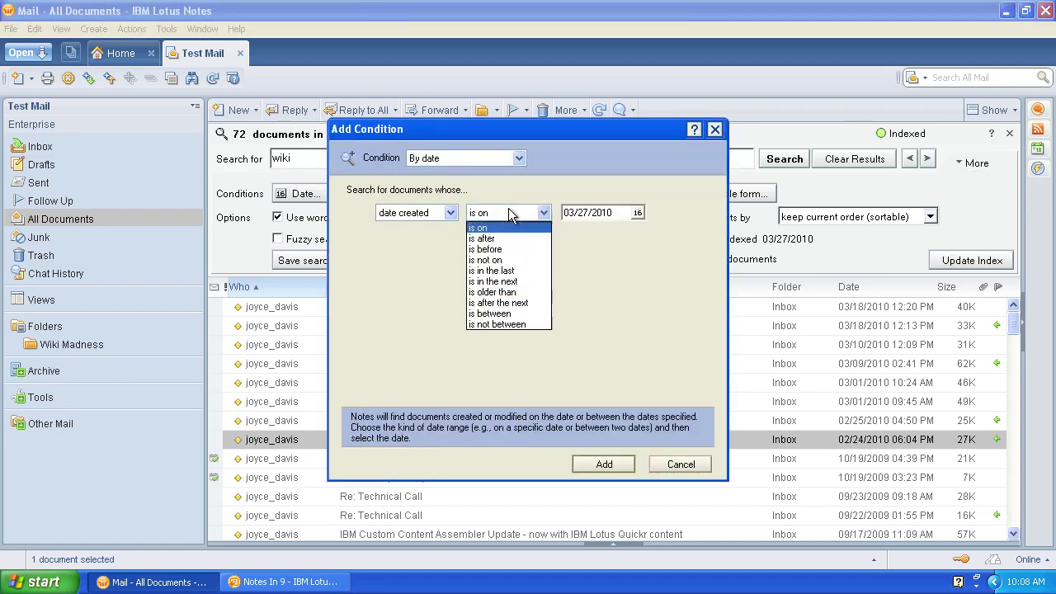
left_click(695, 467)
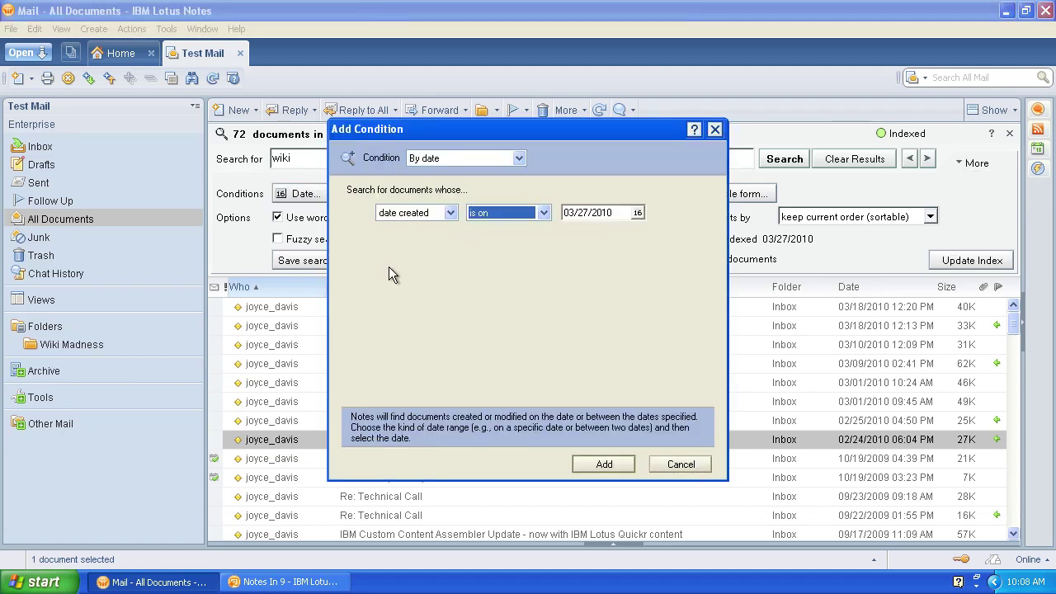
left_click(670, 463)
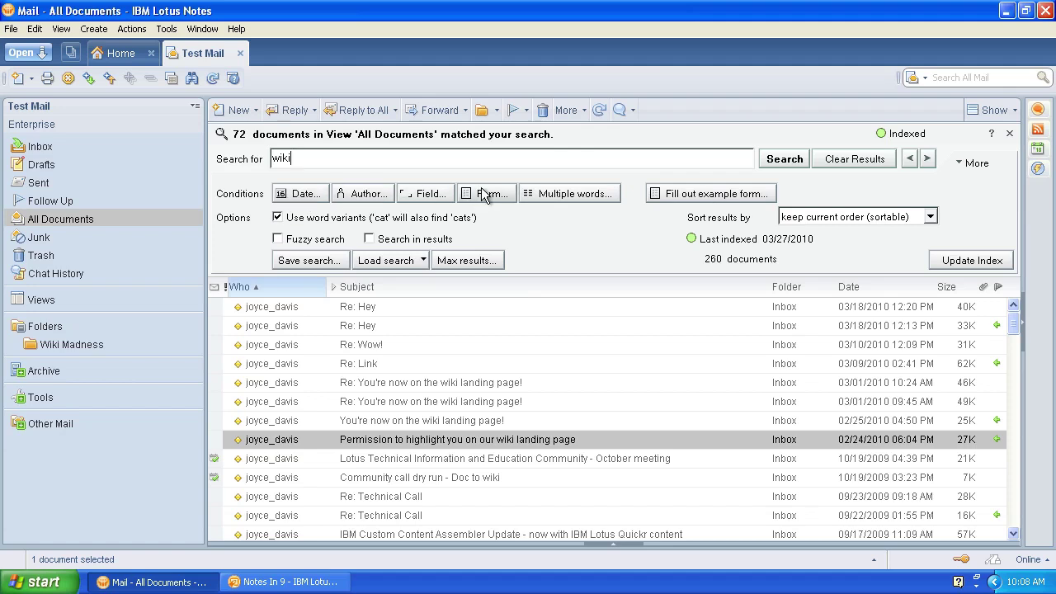
Step: Add a search condition from the example form with Subject set to 'wiki'
left_click(707, 197)
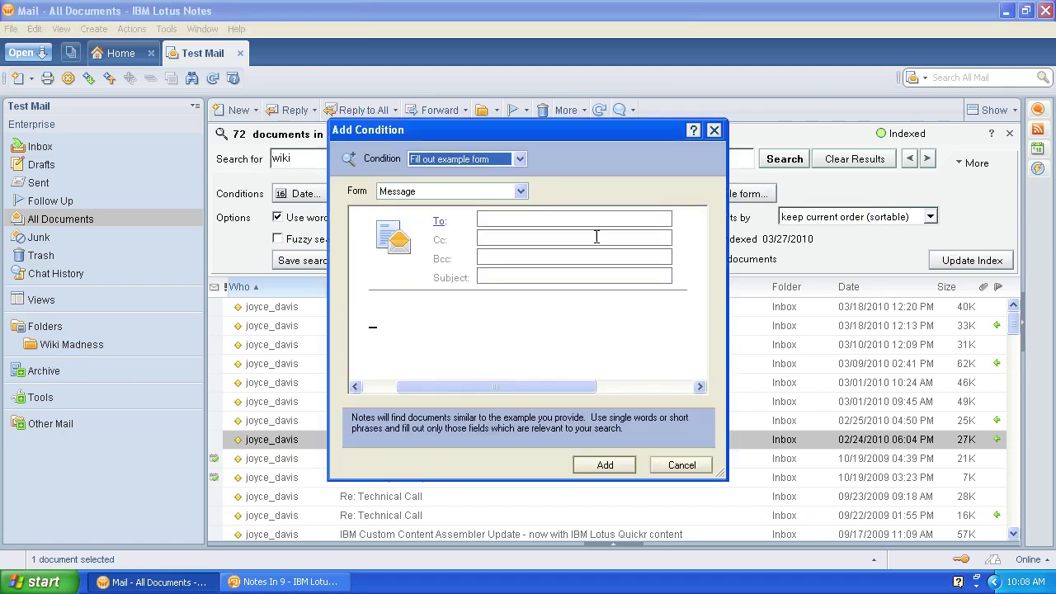
left_click(535, 277)
type("wiki")
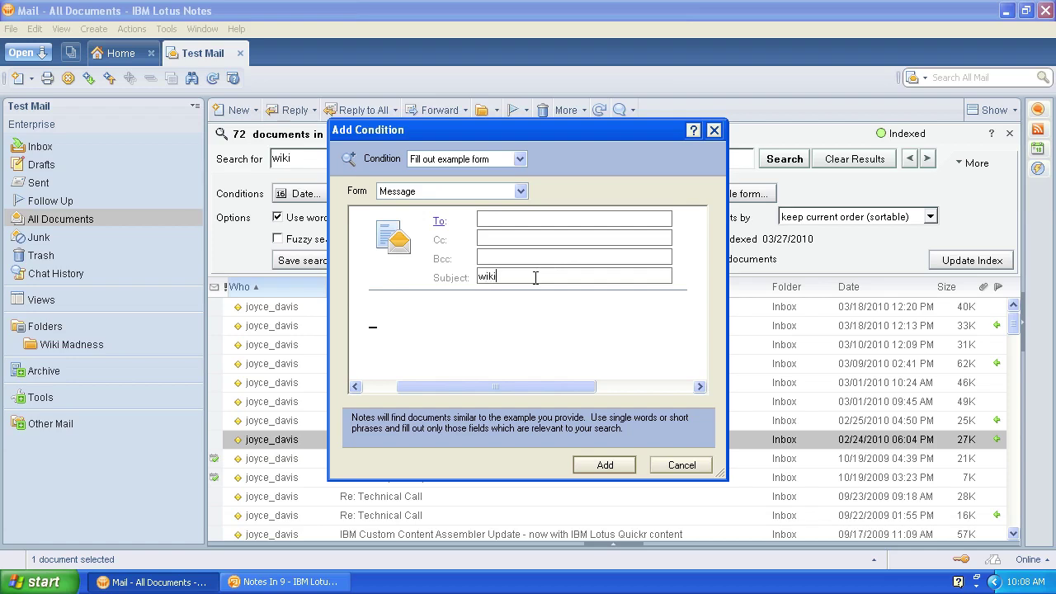
key("Return")
left_click(608, 465)
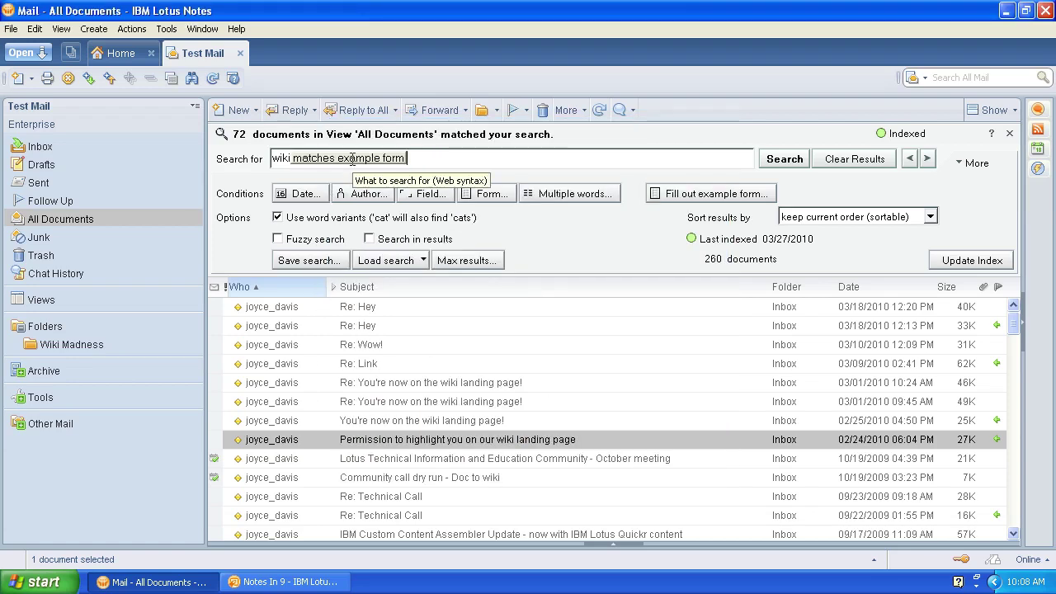
Step: Remove the plain 'wiki' term and run the subject-only search, returning 43 documents
left_click(290, 155)
left_click(343, 161)
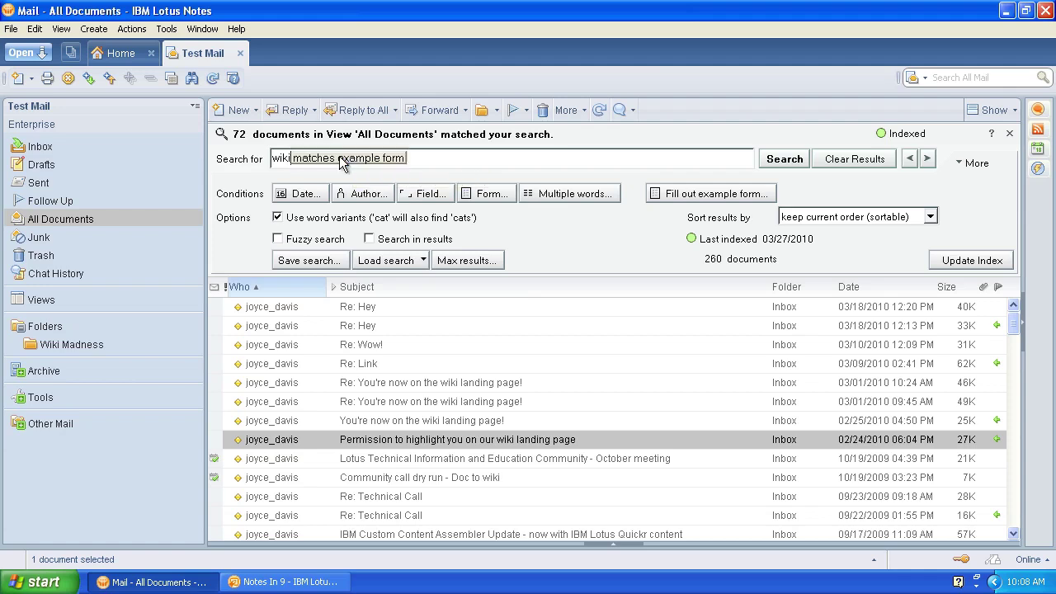
key("BackSpace")
key("BackSpace")
key("BackSpace")
key("BackSpace")
key("BackSpace")
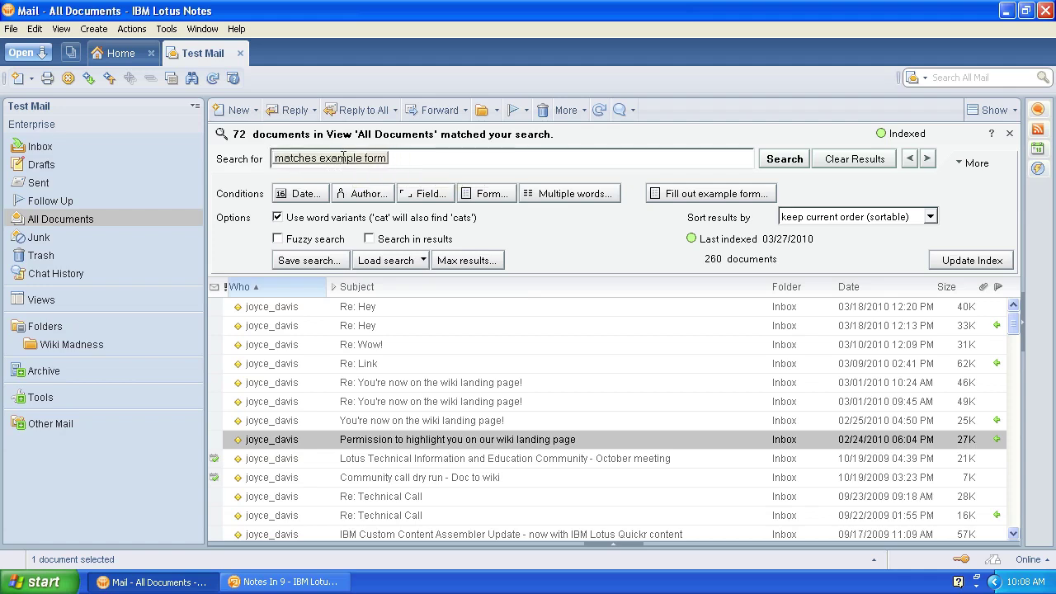
left_click(800, 161)
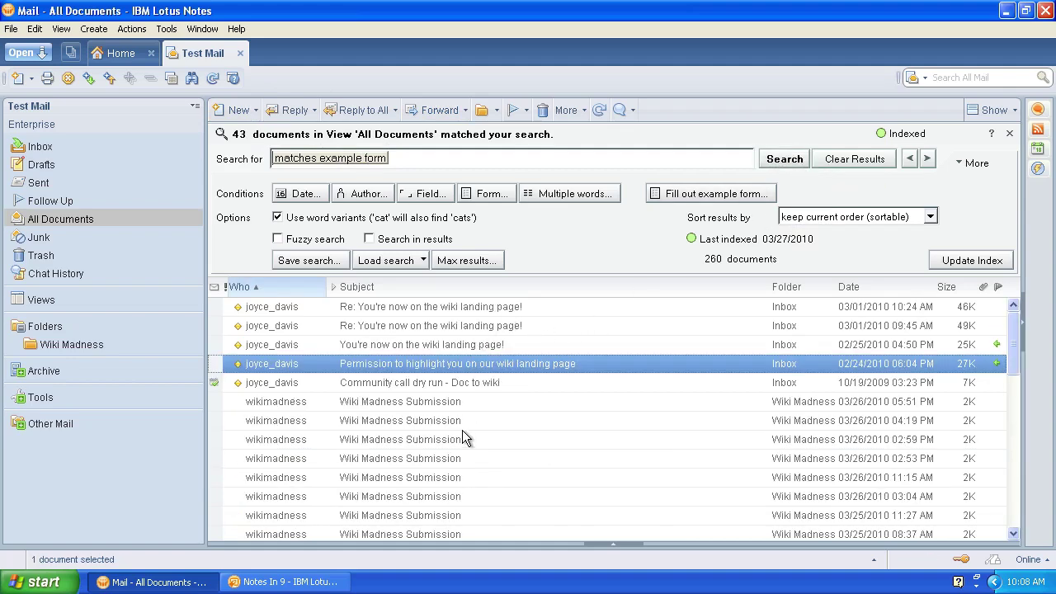
scroll(496, 386, "down", 2)
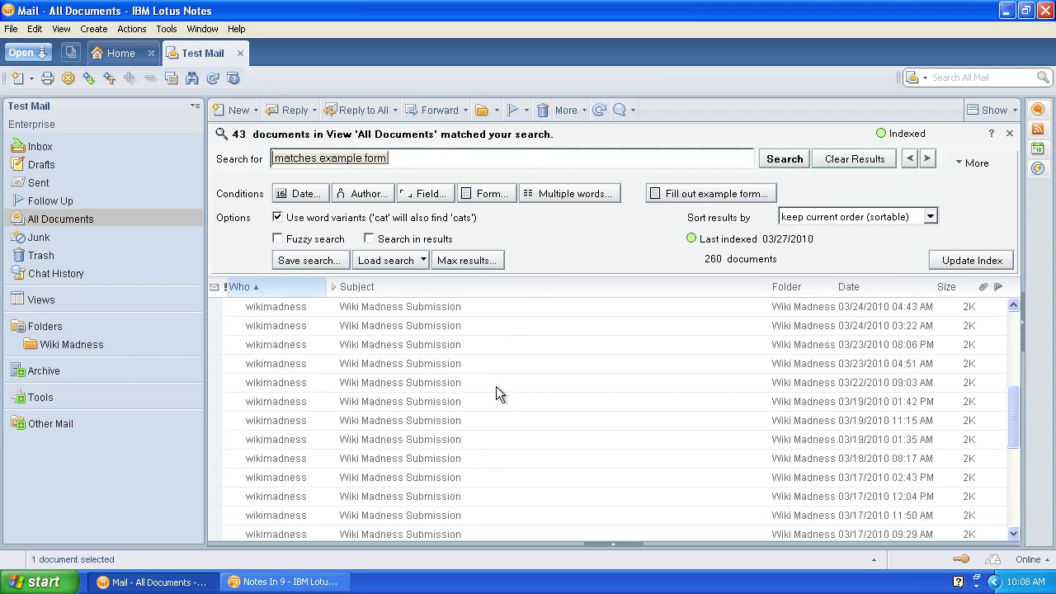
scroll(495, 386, "up", 2)
left_click(458, 389)
scroll(458, 388, "down", 3)
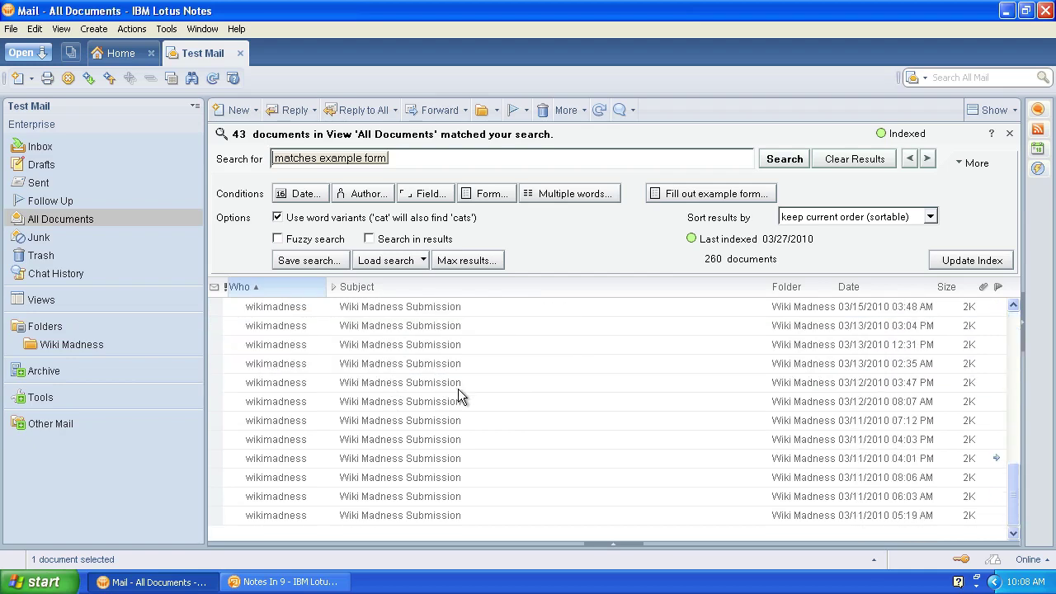
scroll(457, 388, "up", 3)
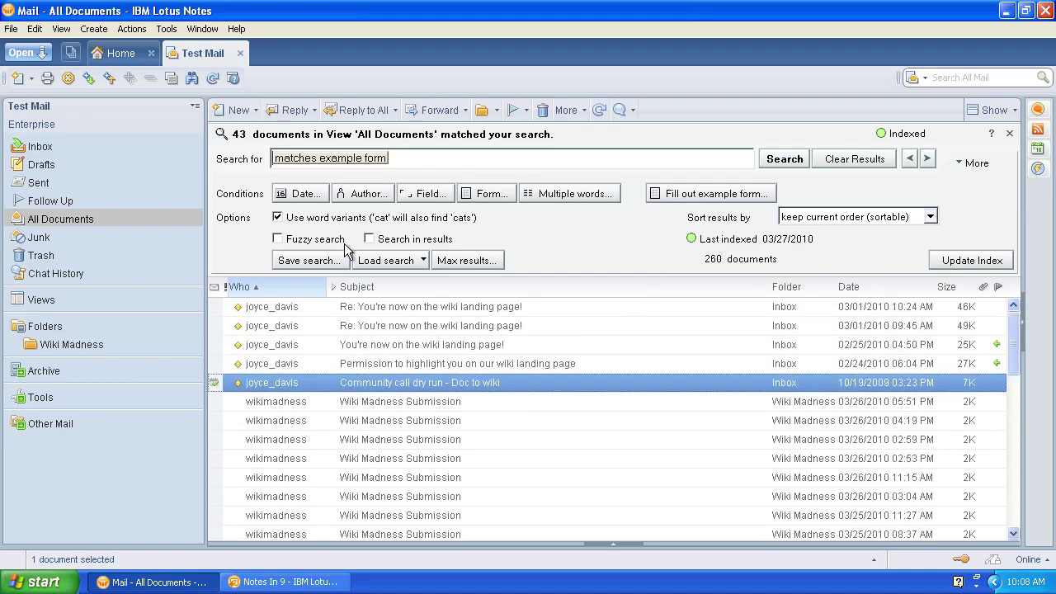
Step: Search within the current results for 'permission', leaving the single Permission to highlight you message
left_click(410, 153)
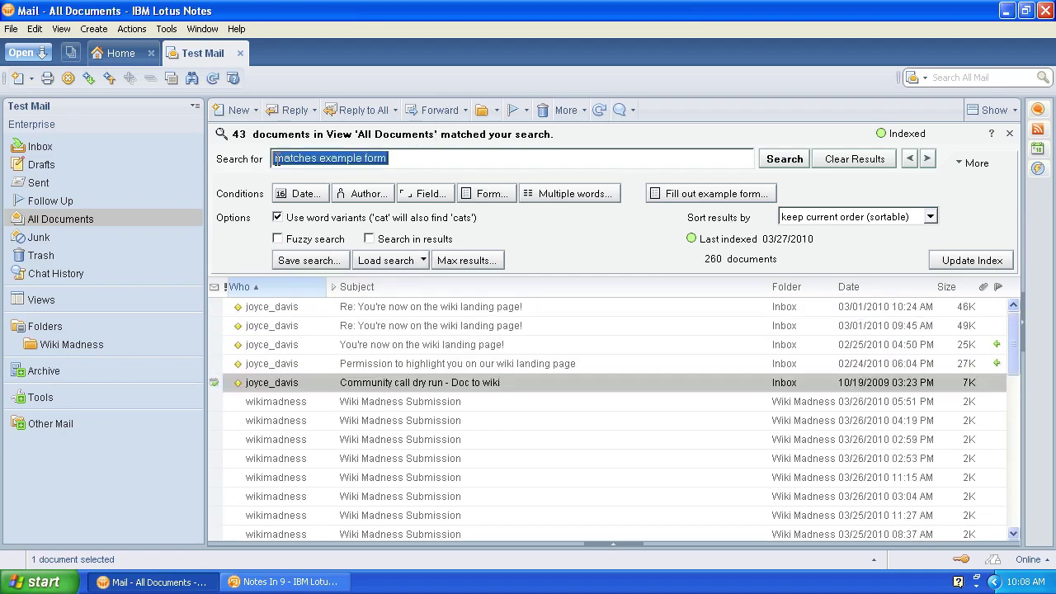
key("Delete")
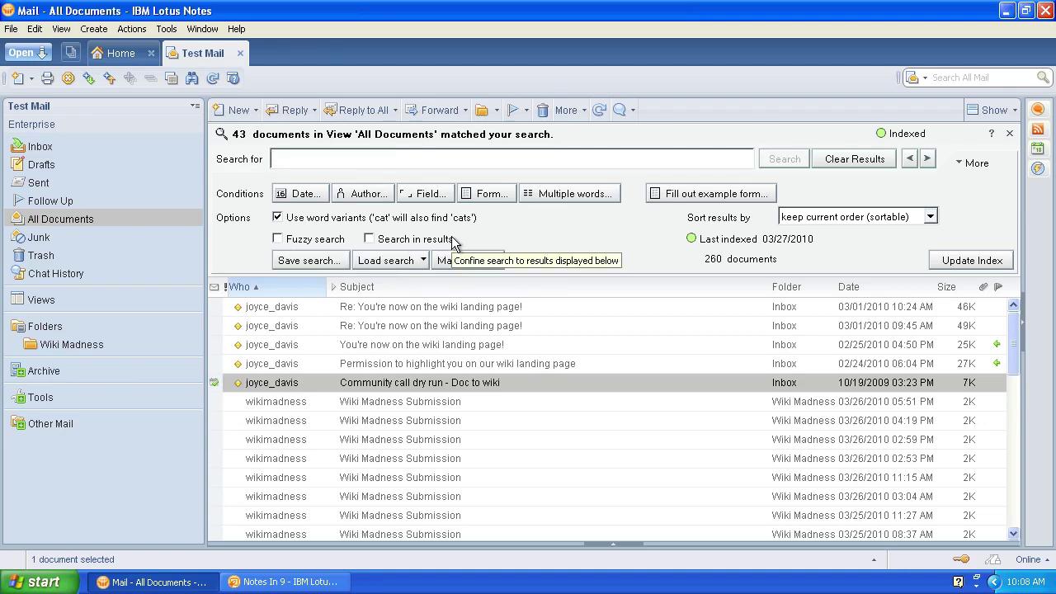
left_click(369, 239)
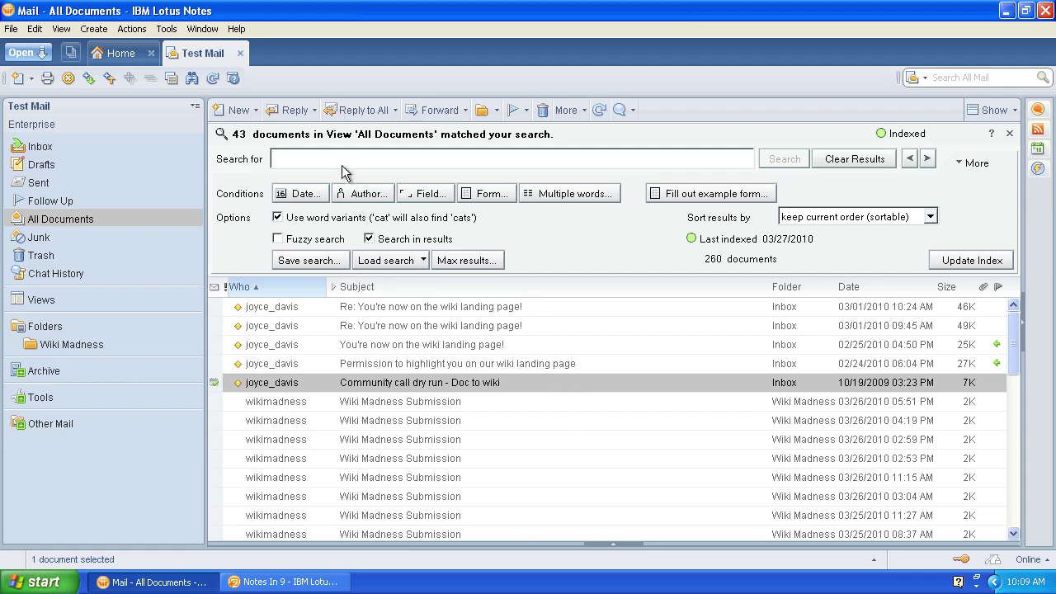
type("permission")
key("Return")
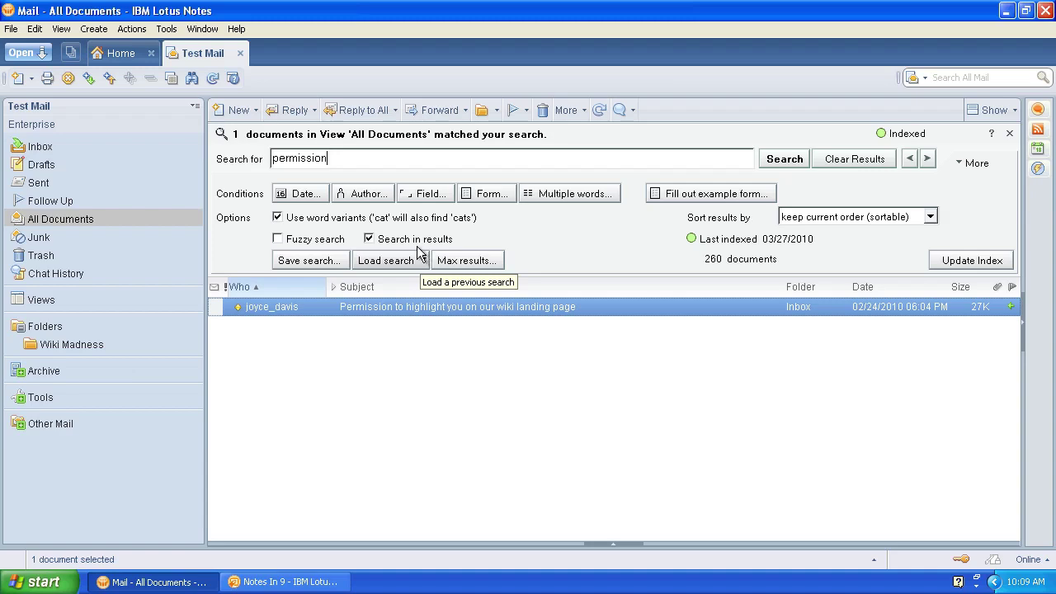
double_click(353, 159)
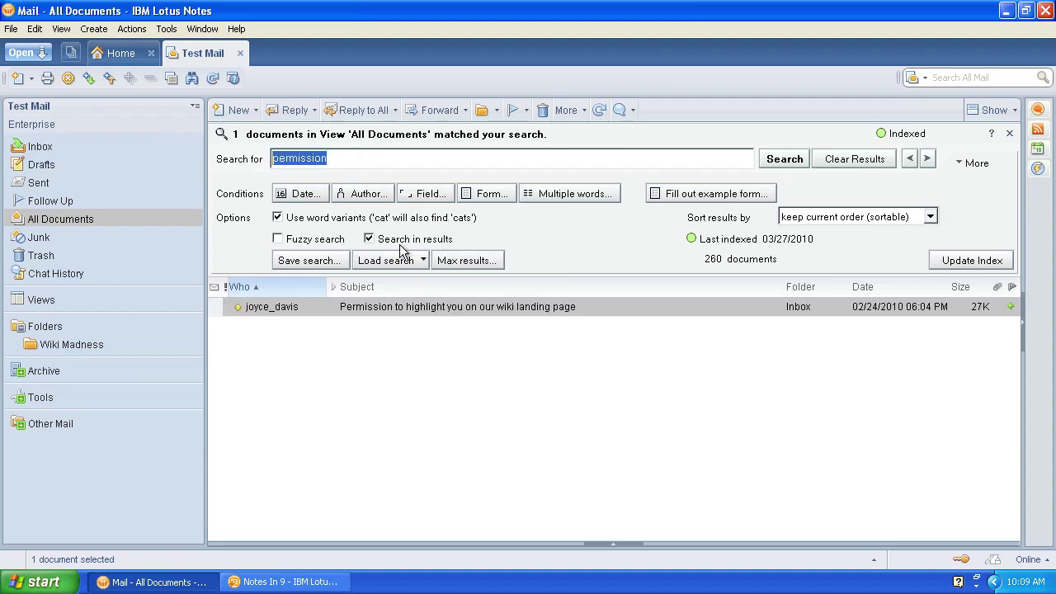
key("Home")
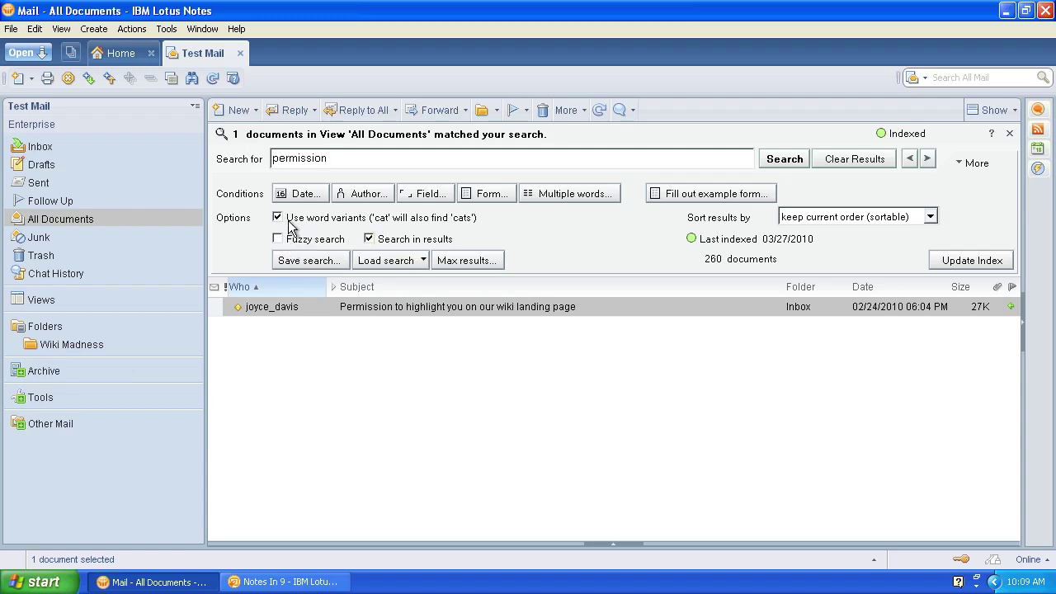
Step: Leave the sort order unchanged and clear the search results to list all messages again
left_click(875, 220)
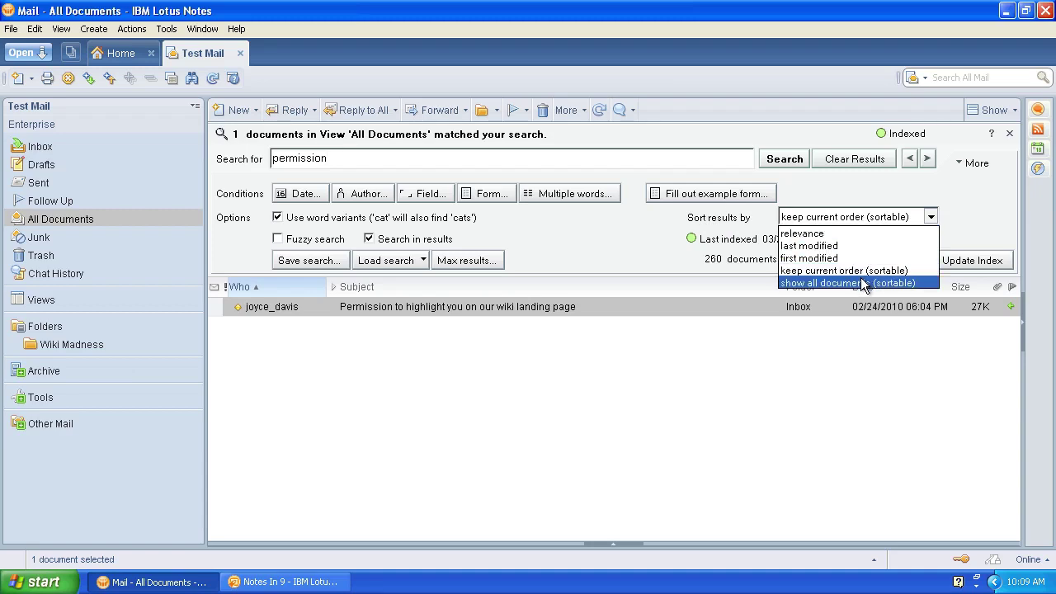
left_click(858, 189)
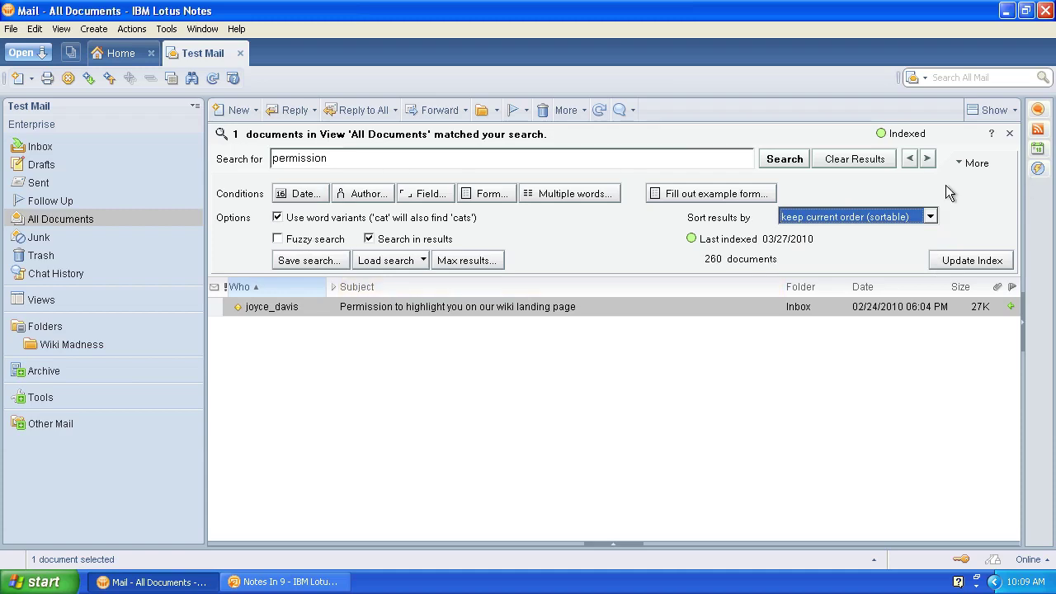
left_click(875, 159)
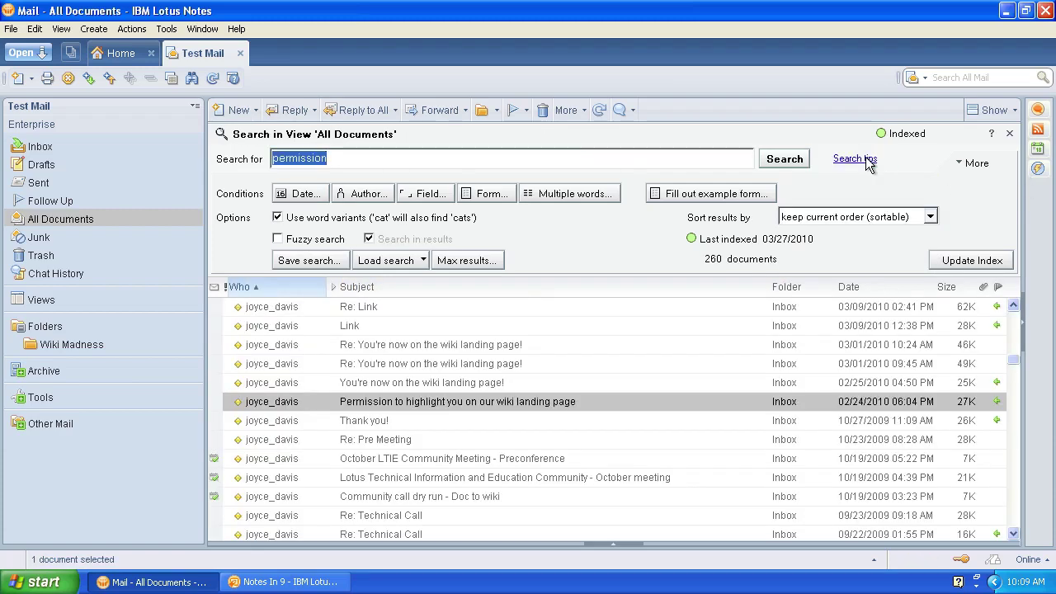
Step: Switch to the Inbox to list its messages by date
left_click(33, 150)
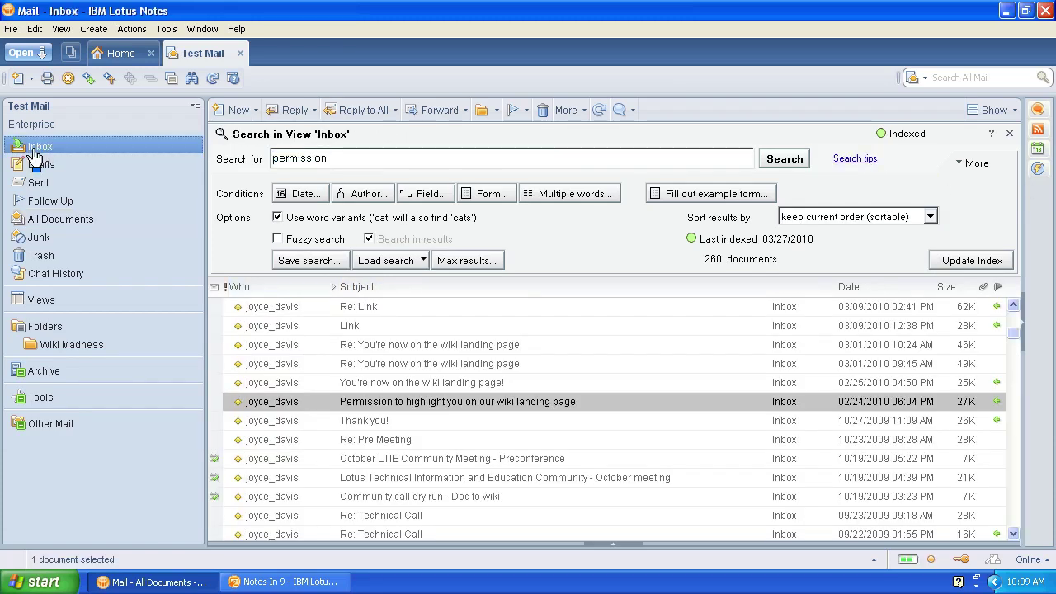